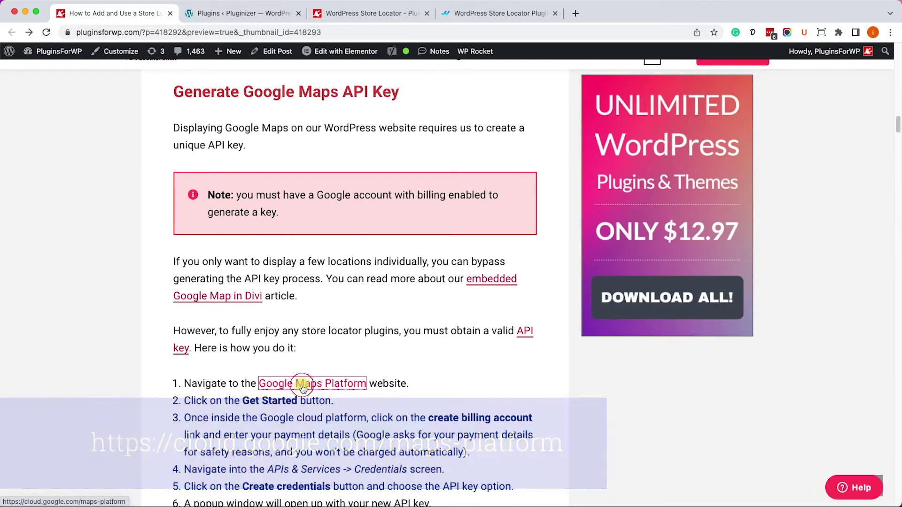
Step: From Google Maps Platform, create the unrestricted key 'API key 1' in My First Project and copy it
{"action": "left_click", "coordinate": [303, 386]}
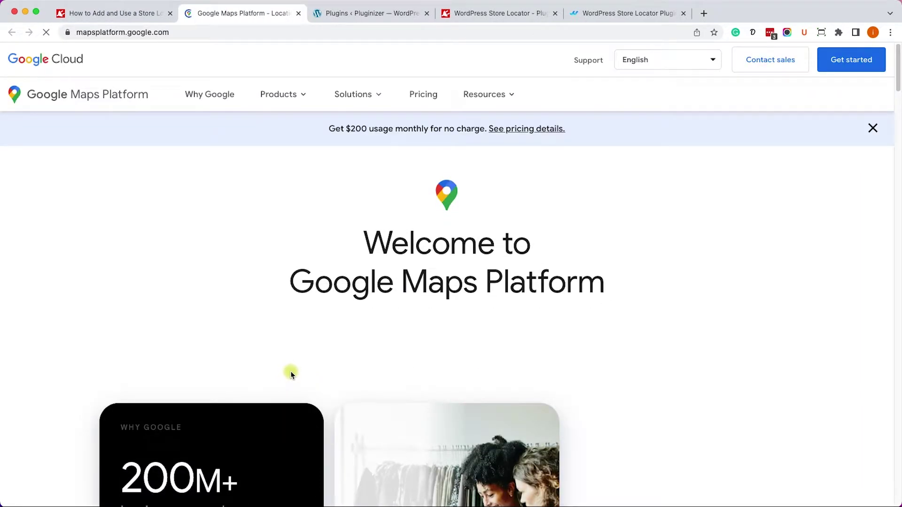
{"action": "left_click", "coordinate": [459, 345]}
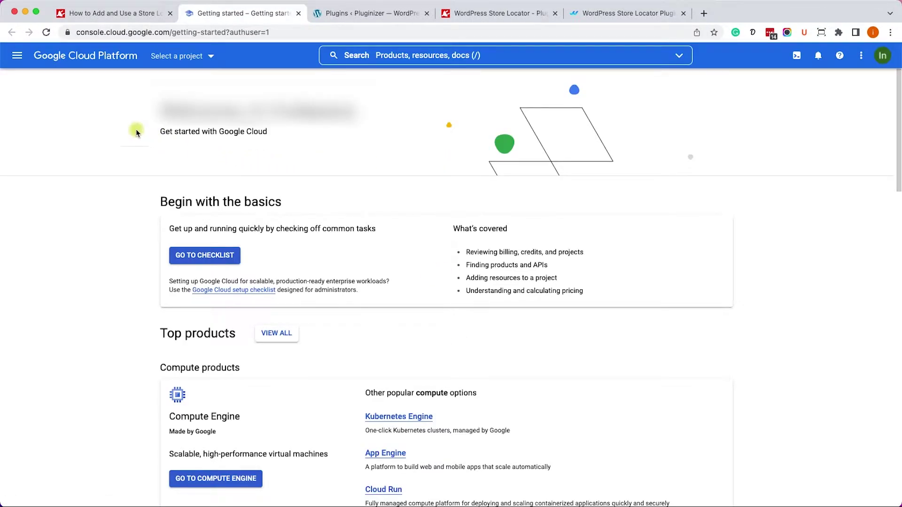
{"action": "left_click", "coordinate": [18, 56]}
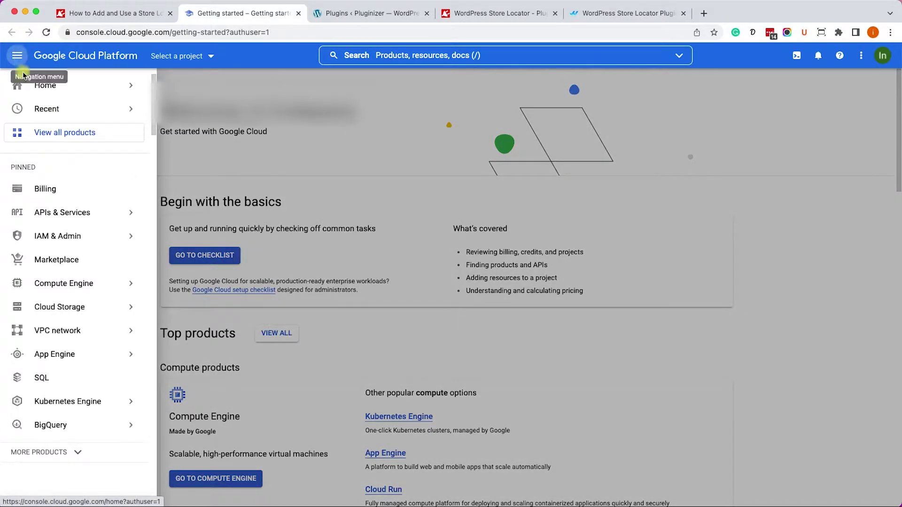
{"action": "left_click", "coordinate": [67, 213]}
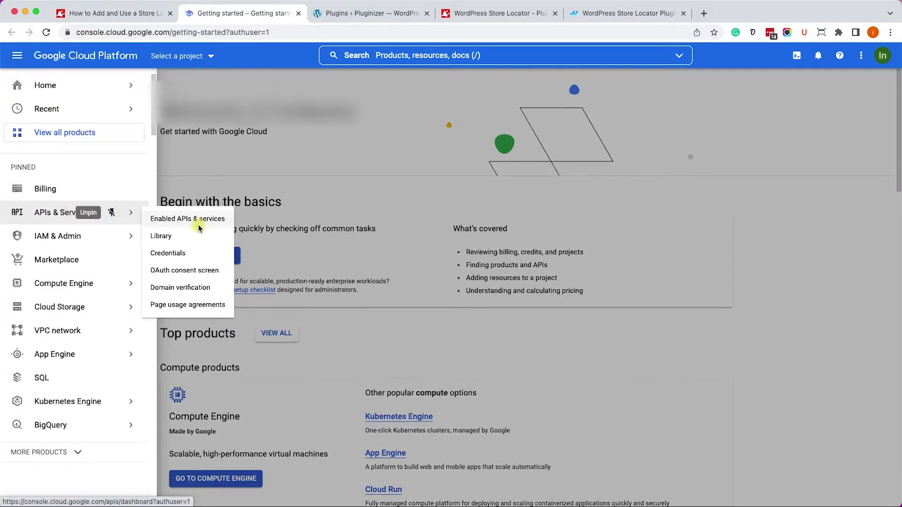
{"action": "left_click", "coordinate": [181, 254]}
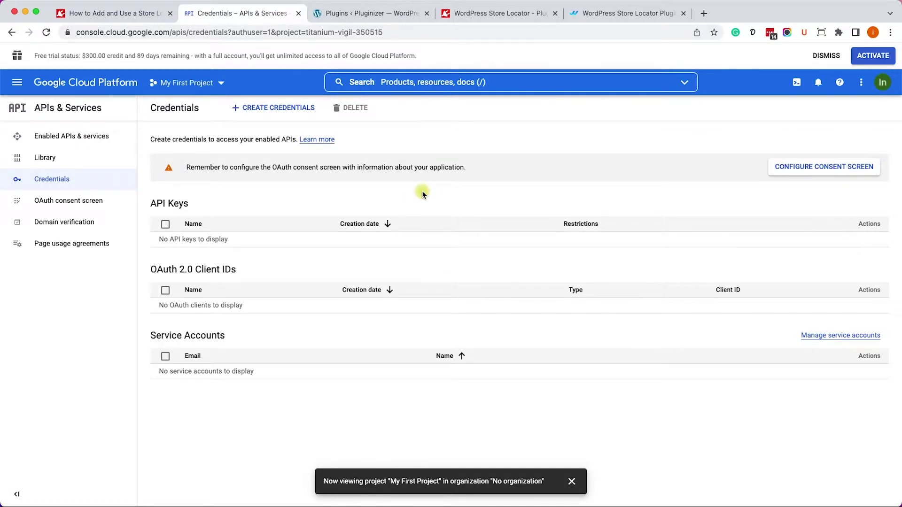
{"action": "left_click", "coordinate": [278, 109]}
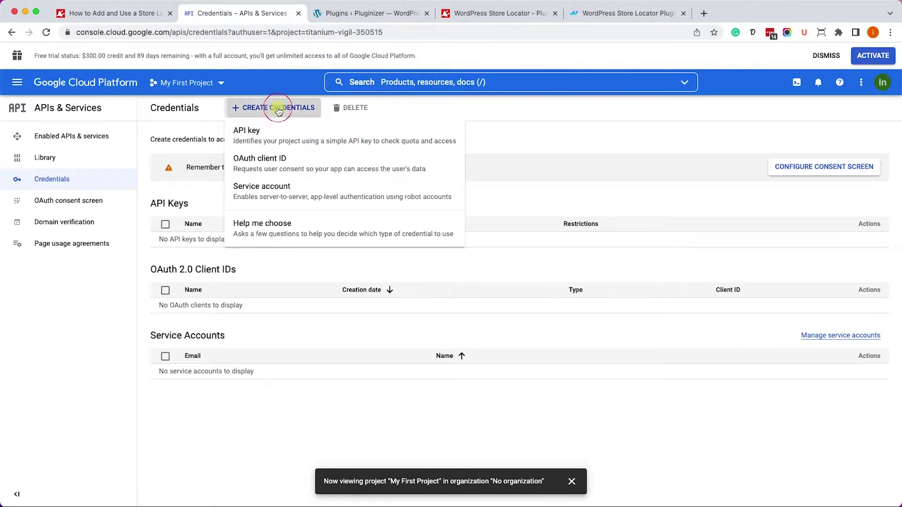
{"action": "left_click", "coordinate": [262, 131]}
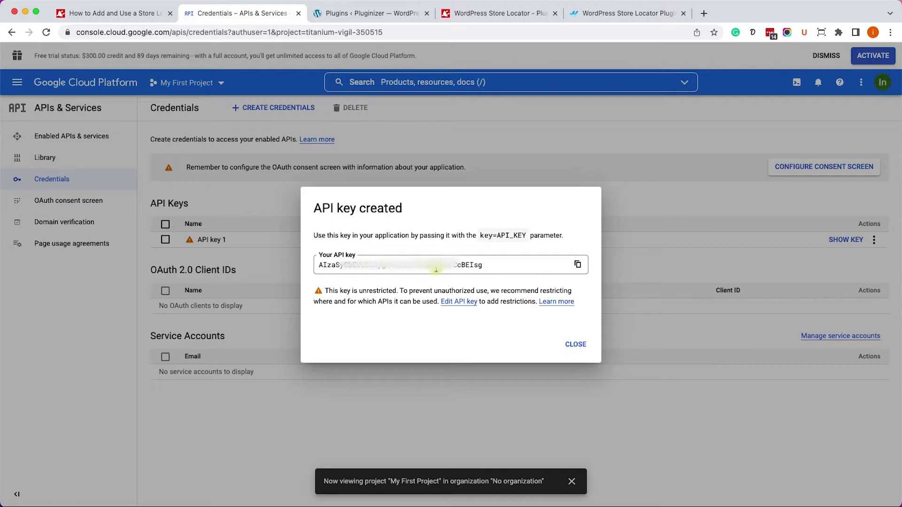
{"action": "left_click", "coordinate": [578, 265]}
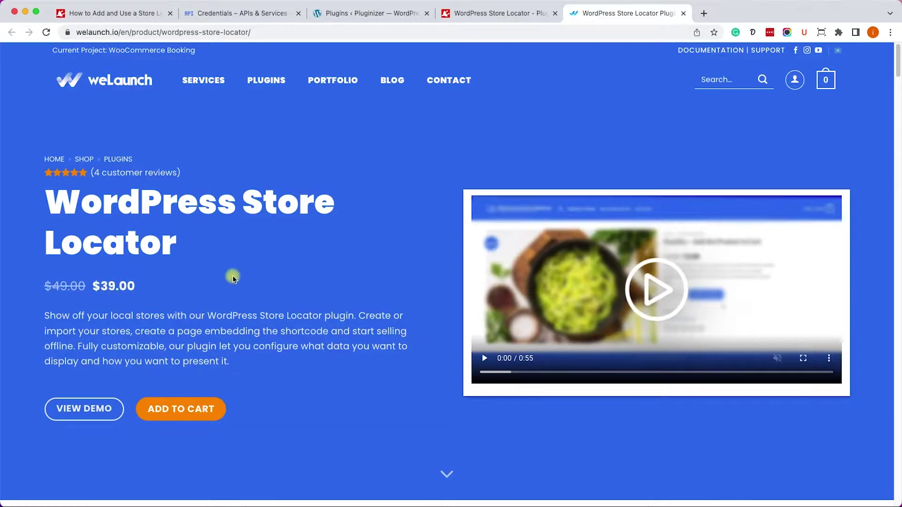
Step: Switch to the PluginsForWP tab for WordPress Store Locator 2.1.1 by weLaunch
{"action": "left_click", "coordinate": [495, 14]}
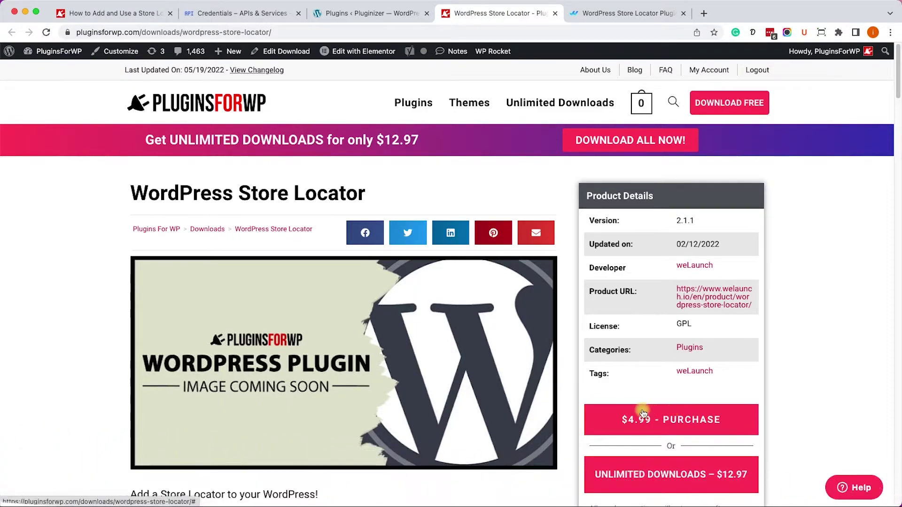
Step: Extract the downloaded codecanyon zip, then upload, install and activate welaunch-framework.zip
{"action": "left_click", "coordinate": [343, 15]}
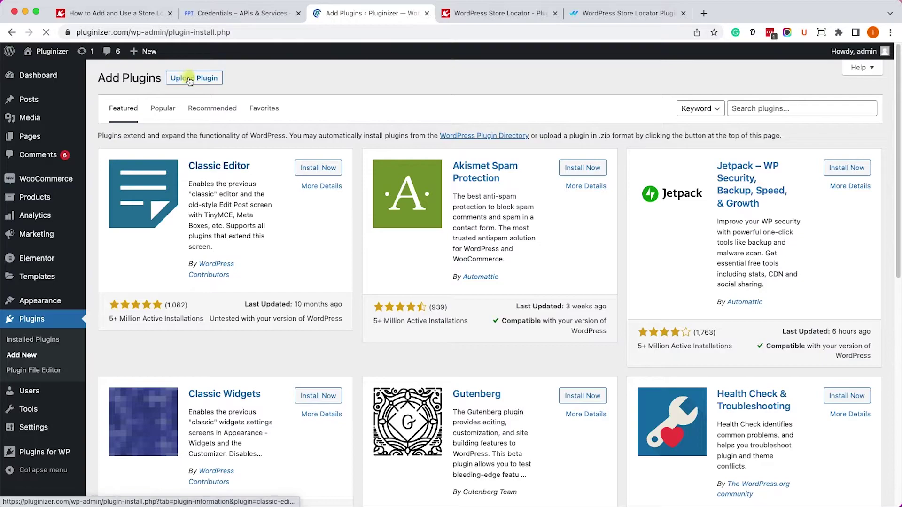
{"action": "left_click", "coordinate": [198, 78]}
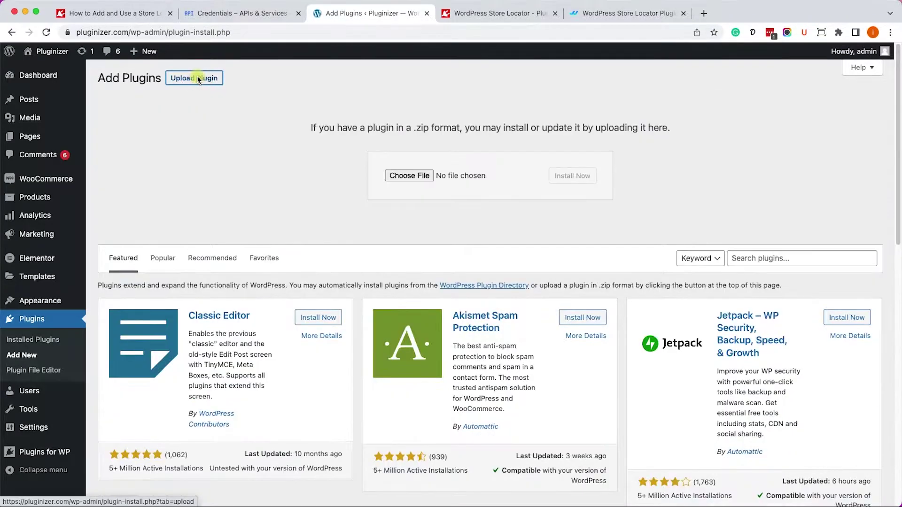
{"action": "key", "text": "super+Tab"}
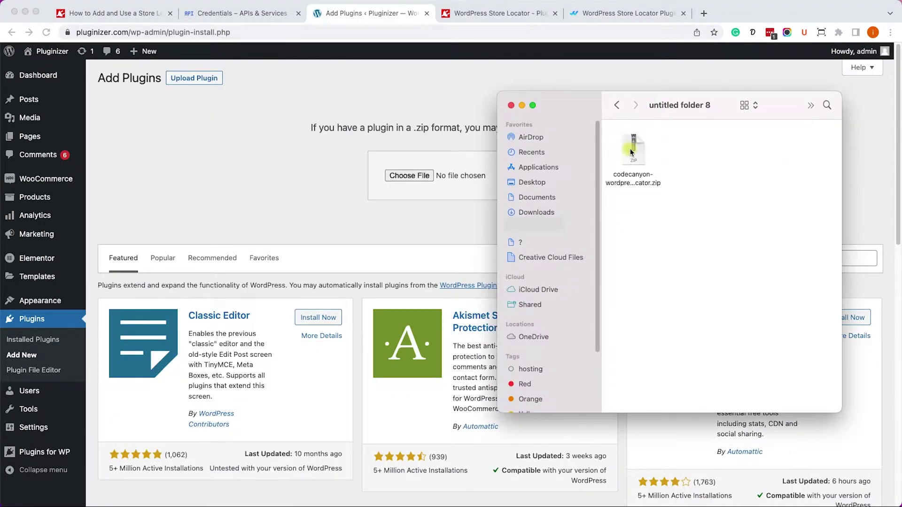
{"action": "double_click", "coordinate": [630, 152]}
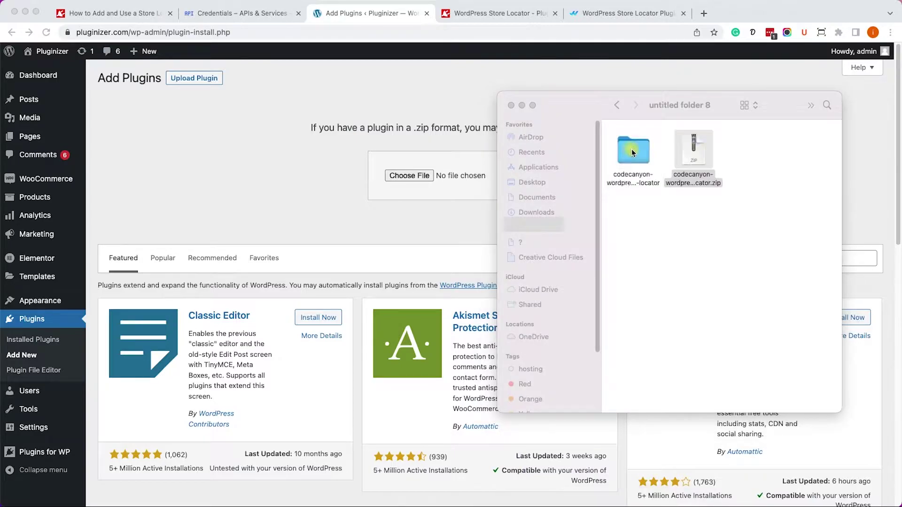
{"action": "double_click", "coordinate": [634, 154]}
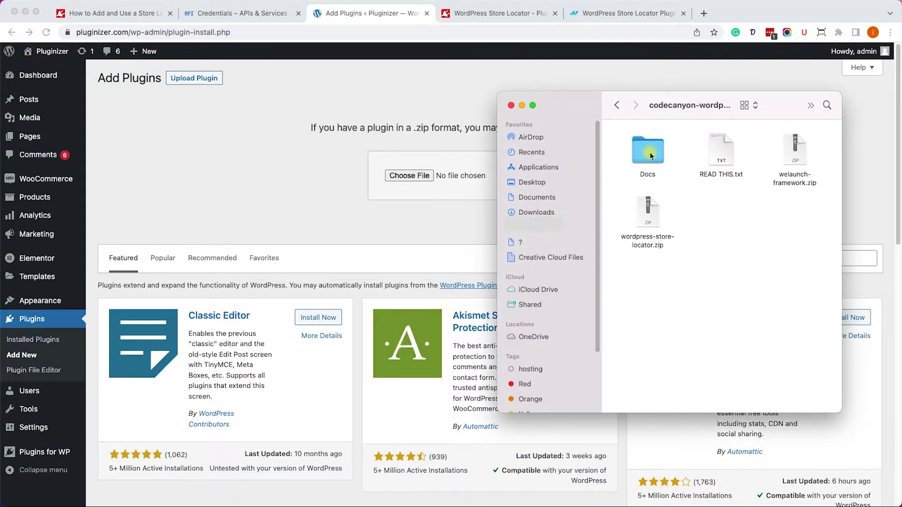
{"action": "left_click_drag", "start_coordinate": [664, 107], "coordinate": [726, 103]}
{"action": "left_click", "coordinate": [866, 158]}
{"action": "left_click_drag", "start_coordinate": [866, 157], "coordinate": [422, 173]}
{"action": "left_click", "coordinate": [574, 179]}
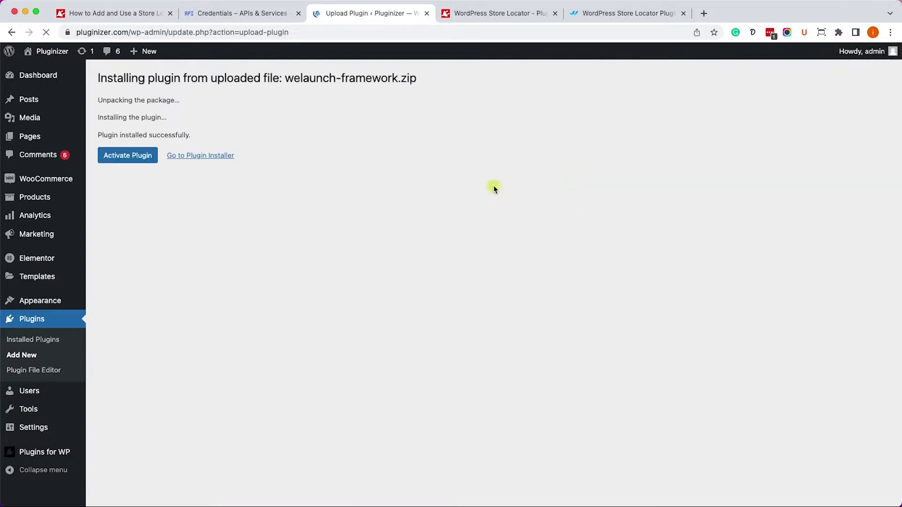
{"action": "left_click", "coordinate": [137, 161]}
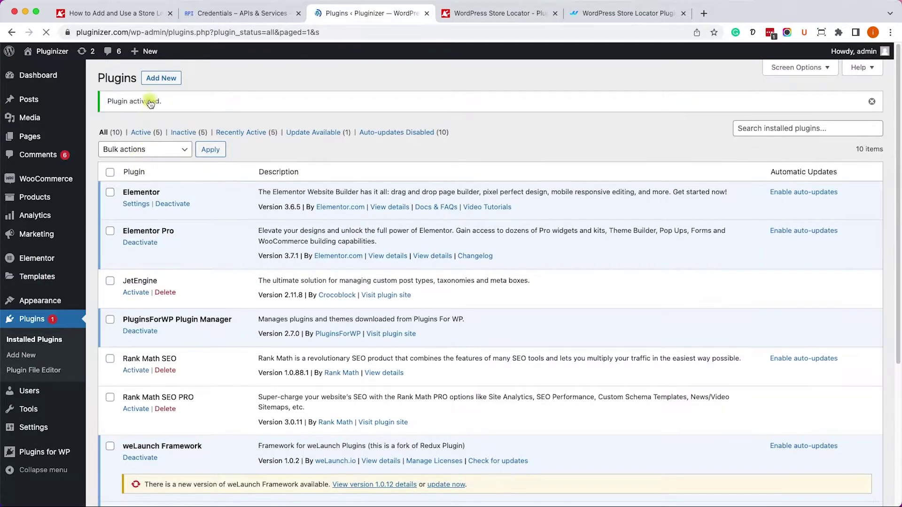
Step: Upload, install and activate wordpress-store-locator.zip
{"action": "left_click", "coordinate": [160, 79]}
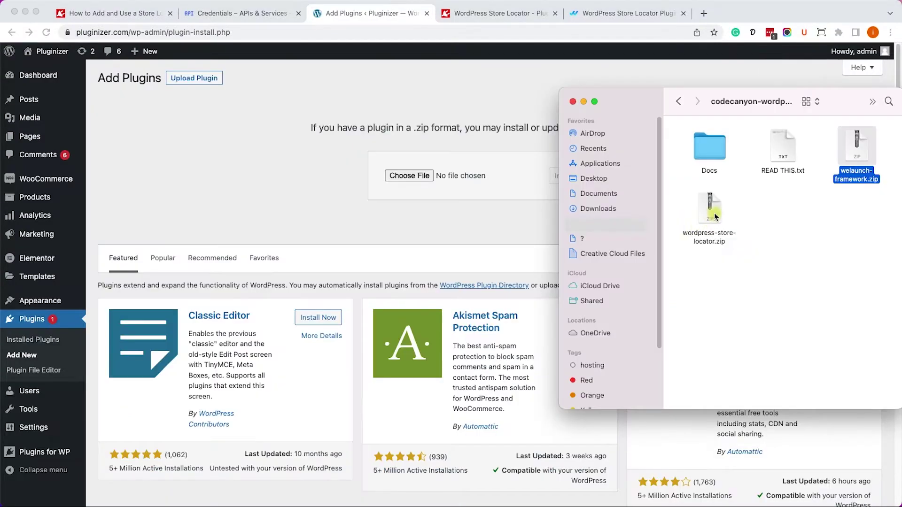
{"action": "left_click_drag", "start_coordinate": [714, 217], "coordinate": [410, 175]}
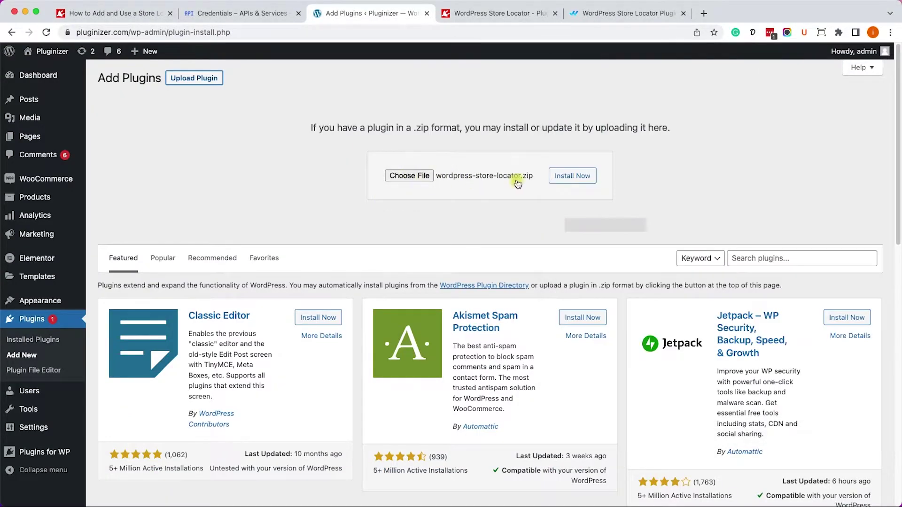
{"action": "left_click", "coordinate": [584, 175]}
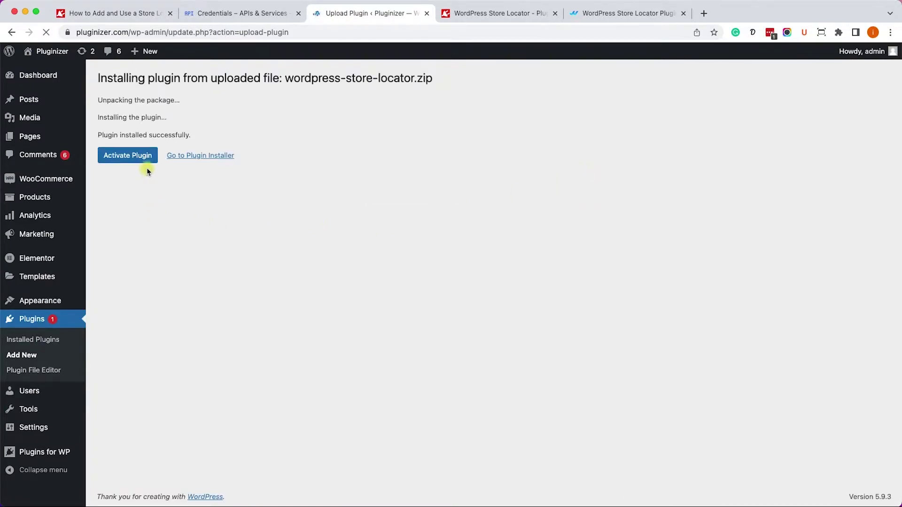
{"action": "left_click", "coordinate": [141, 160]}
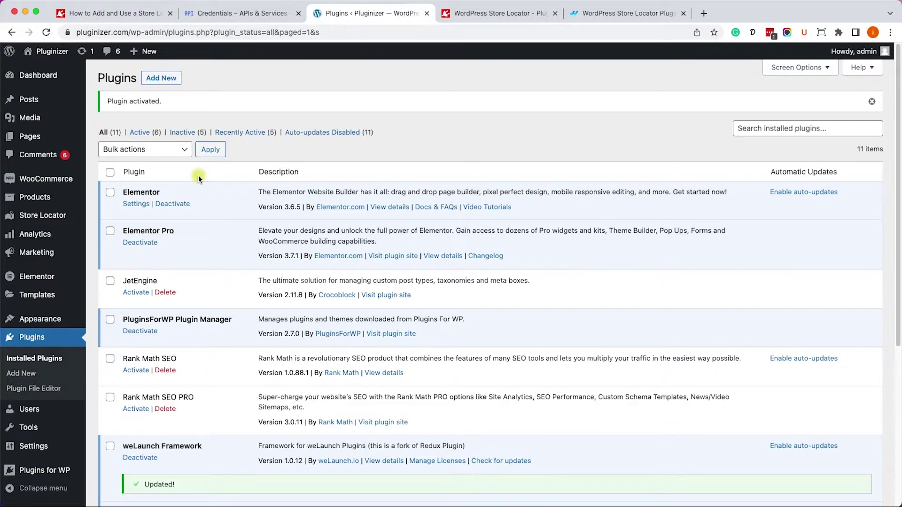
Step: Paste the copied key into the Store Locator's Google Api Key field and save the settings
{"action": "mouse_move", "coordinate": [52, 215]}
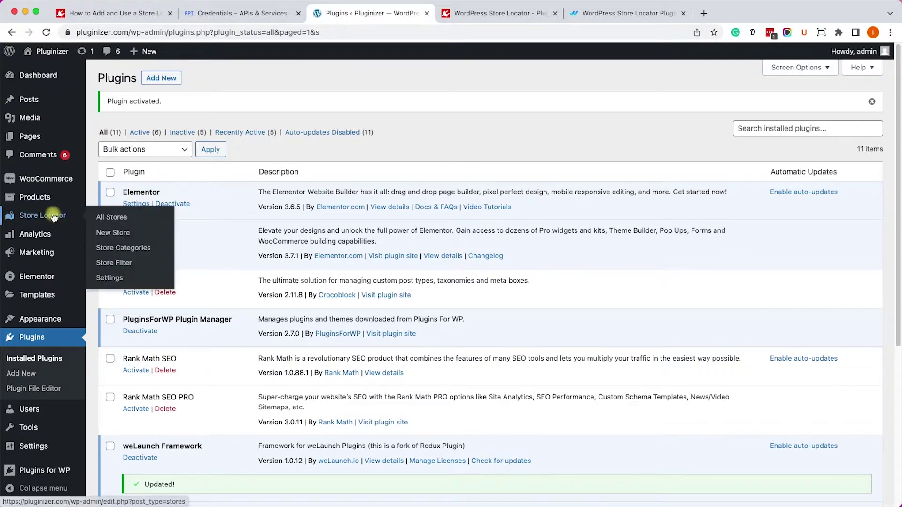
{"action": "left_click", "coordinate": [110, 280]}
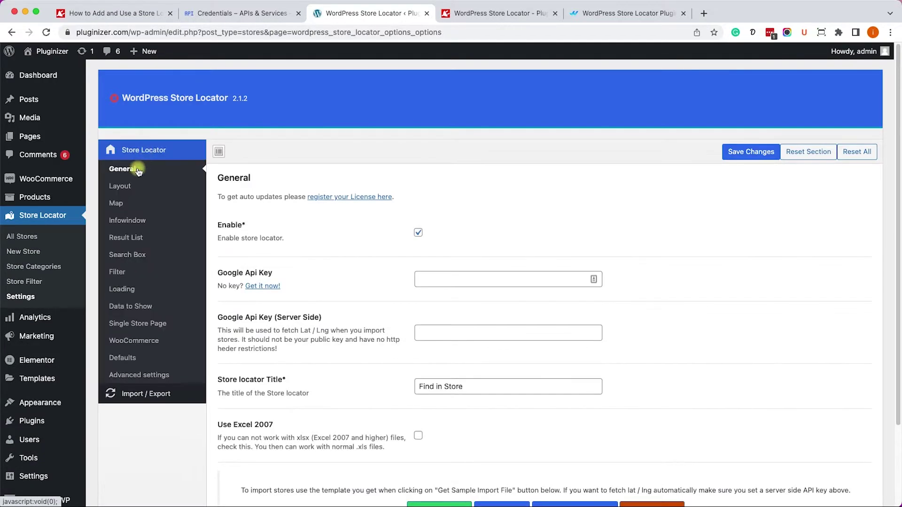
{"action": "left_click", "coordinate": [470, 283]}
{"action": "right_click", "coordinate": [471, 283]}
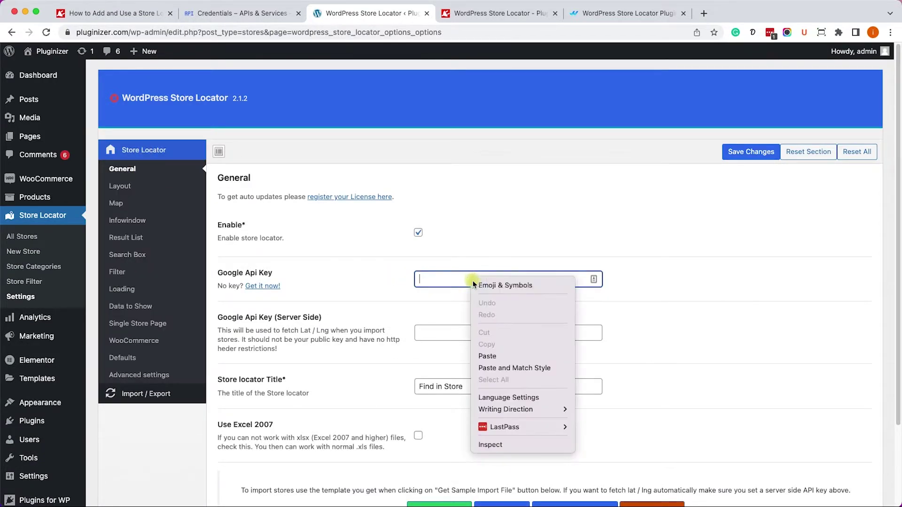
{"action": "left_click", "coordinate": [491, 356]}
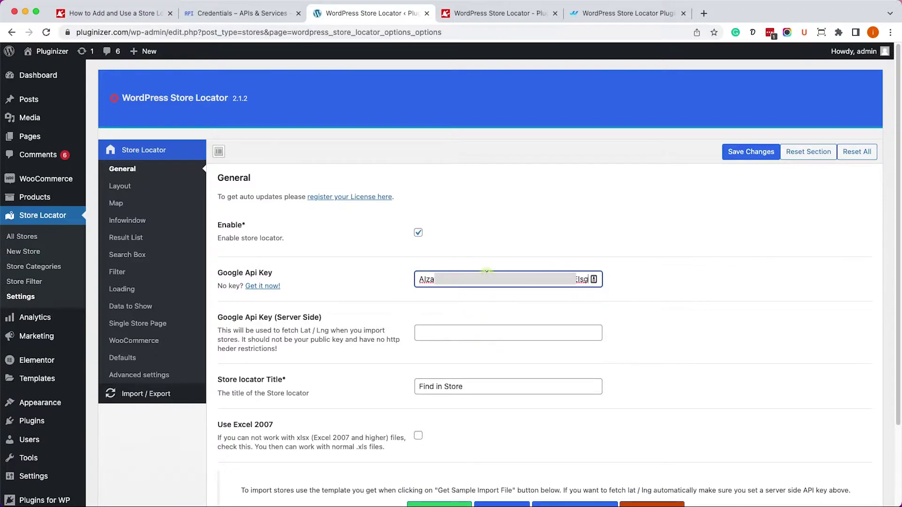
{"action": "left_click", "coordinate": [740, 154]}
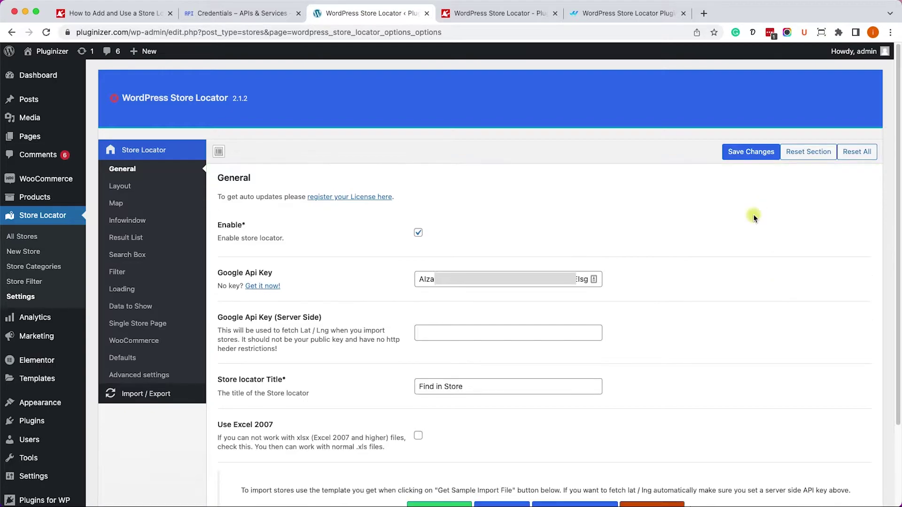
{"action": "left_click", "coordinate": [51, 268]}
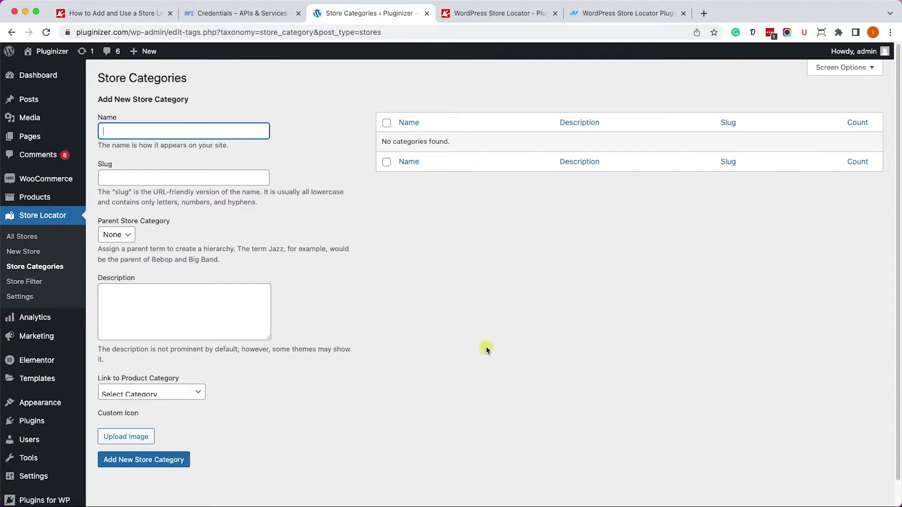
Step: Add 'United States' and 'Europe' as store categories
{"action": "type", "text": "United States"}
{"action": "left_click", "coordinate": [180, 462]}
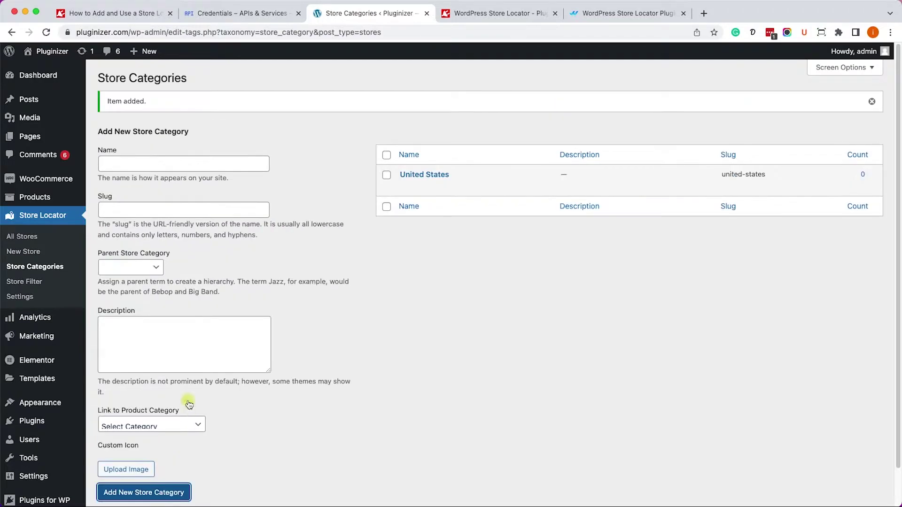
{"action": "left_click", "coordinate": [135, 162]}
{"action": "type", "text": "Europe"}
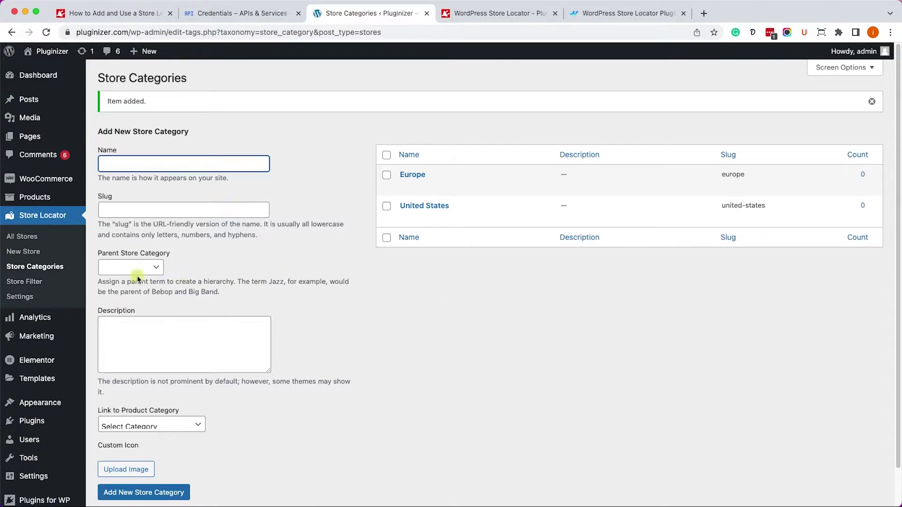
{"action": "left_click", "coordinate": [22, 282]}
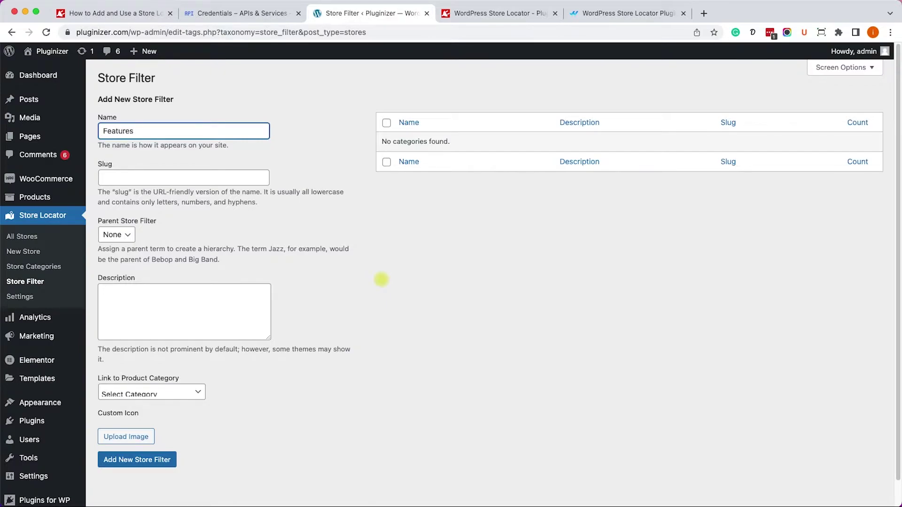
Step: Add the Features store filter, plus Wifi and Pet friendly as its children
{"action": "key", "text": "Return"}
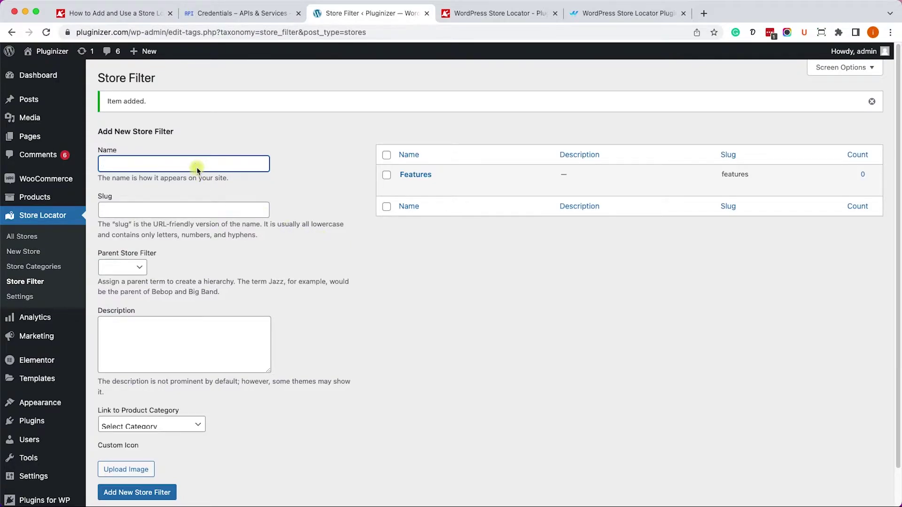
{"action": "type", "text": "Wifi"}
{"action": "left_click", "coordinate": [118, 274]}
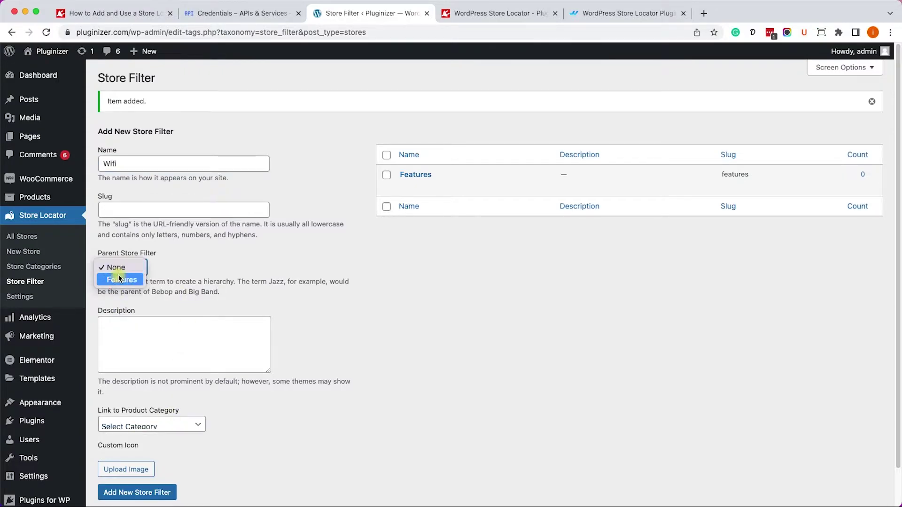
{"action": "left_click", "coordinate": [117, 277]}
{"action": "left_click", "coordinate": [162, 492]}
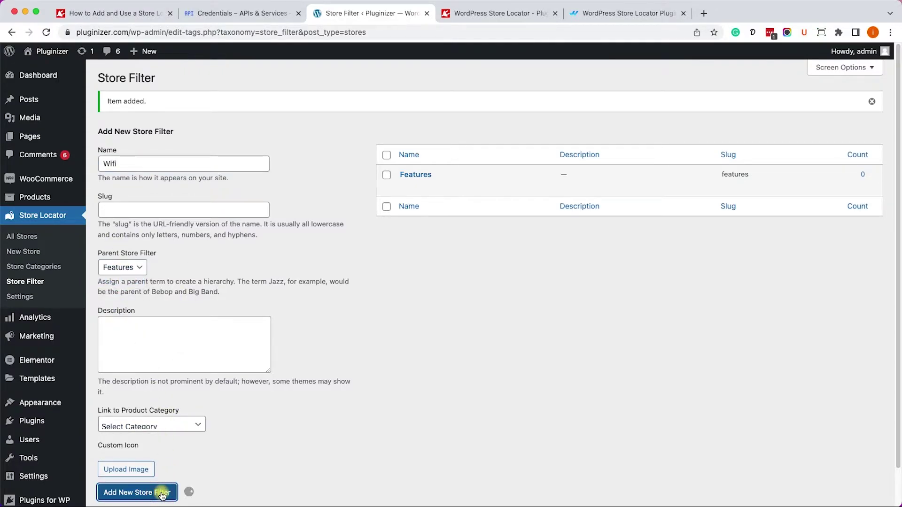
{"action": "left_click", "coordinate": [170, 166]}
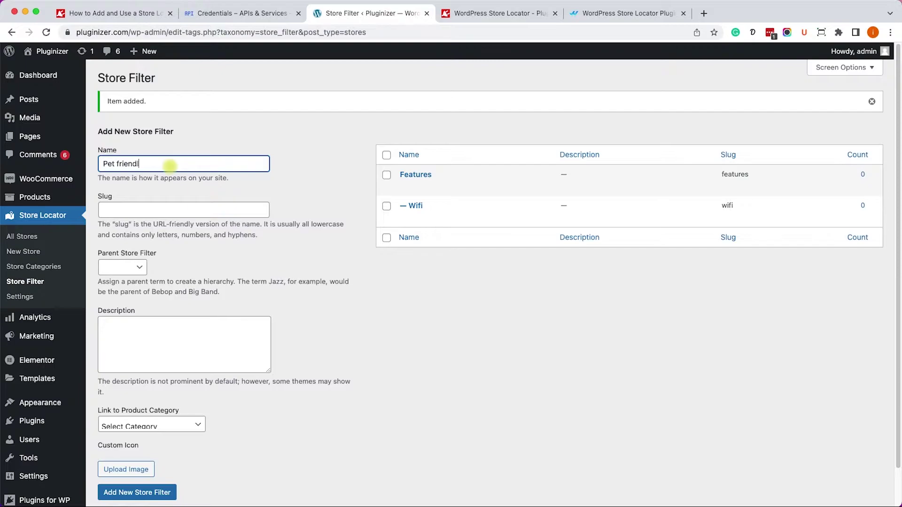
{"action": "left_click", "coordinate": [123, 269]}
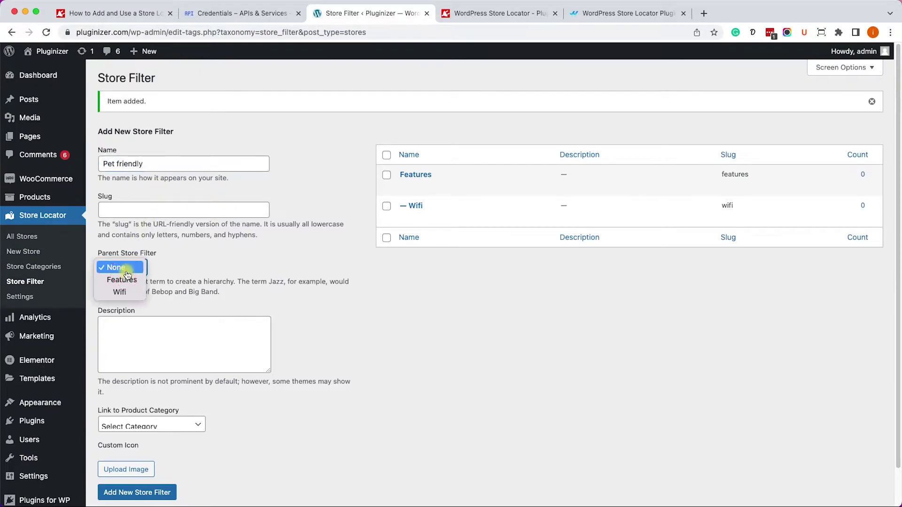
{"action": "left_click", "coordinate": [123, 280]}
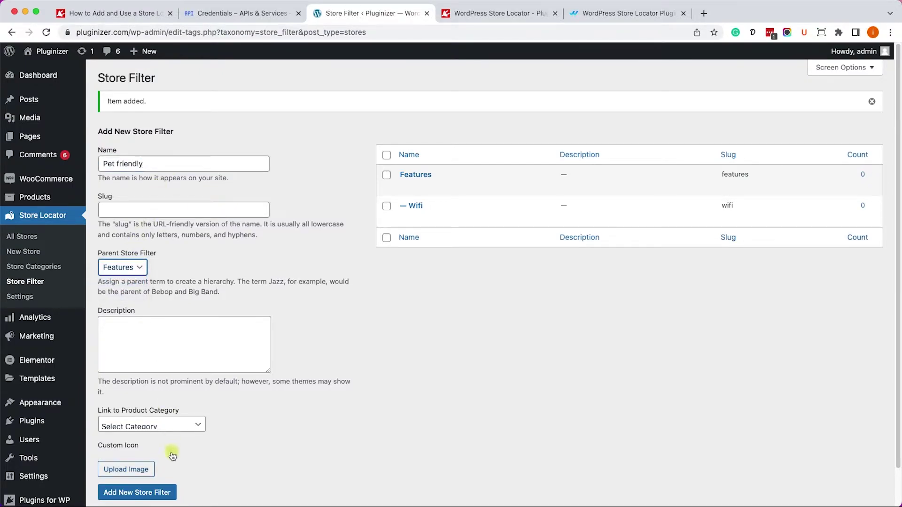
{"action": "left_click", "coordinate": [167, 494]}
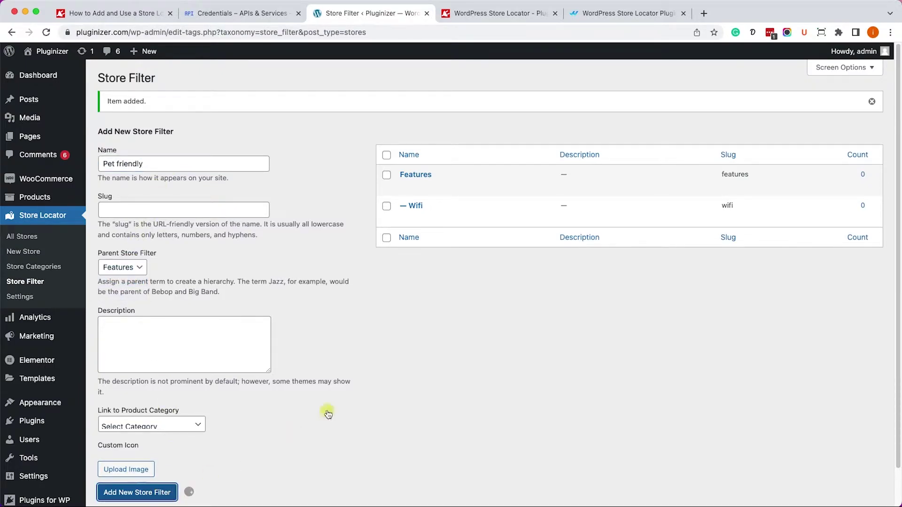
Step: Add Free parking and Delivery as child filters under Features
{"action": "left_click", "coordinate": [159, 165]}
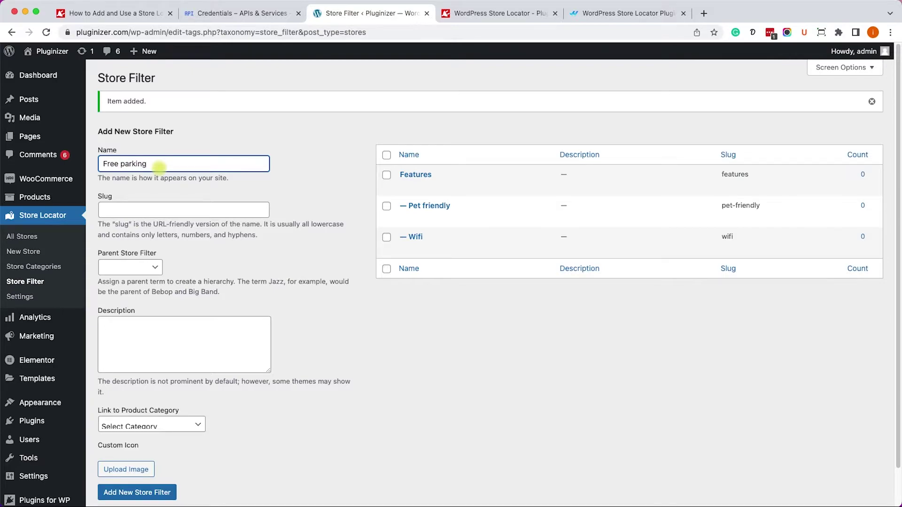
{"action": "left_click", "coordinate": [131, 268]}
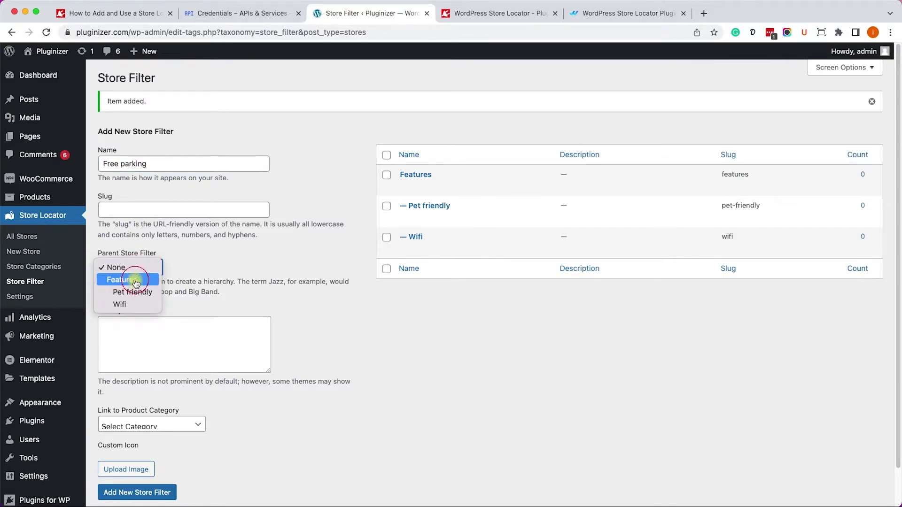
{"action": "left_click", "coordinate": [136, 280]}
{"action": "left_click", "coordinate": [147, 492]}
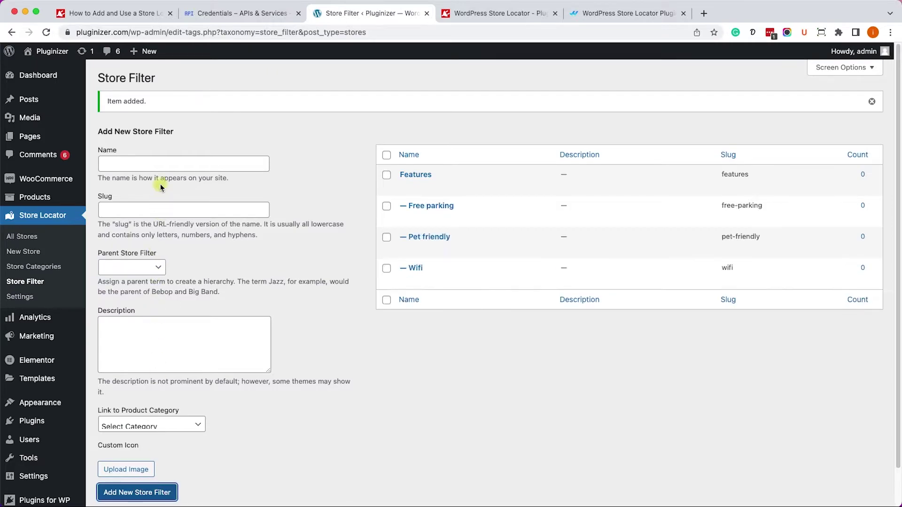
{"action": "left_click", "coordinate": [162, 164]}
{"action": "type", "text": "Delivery"}
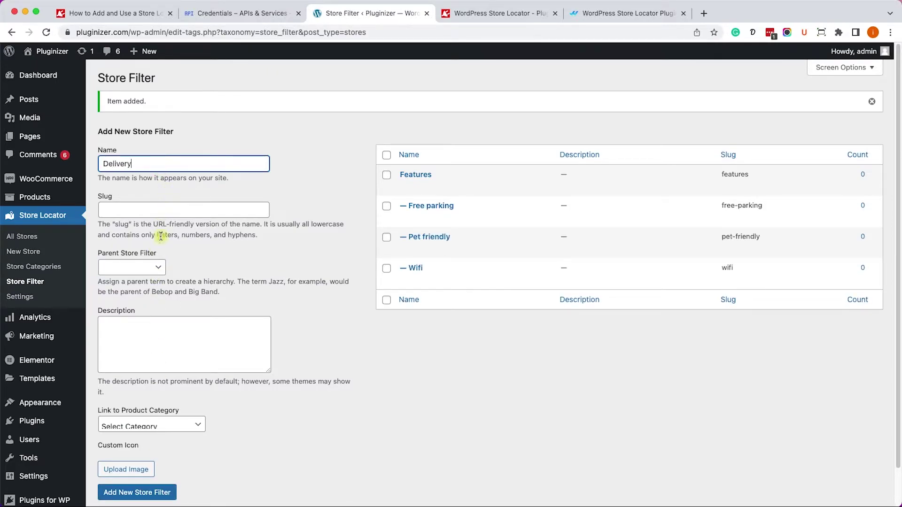
{"action": "left_click", "coordinate": [151, 266]}
{"action": "left_click", "coordinate": [143, 279]}
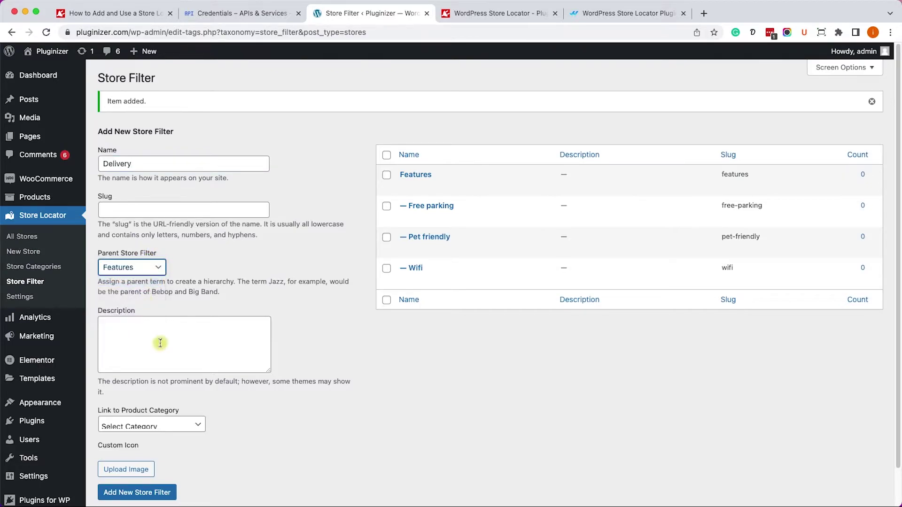
{"action": "left_click", "coordinate": [158, 491]}
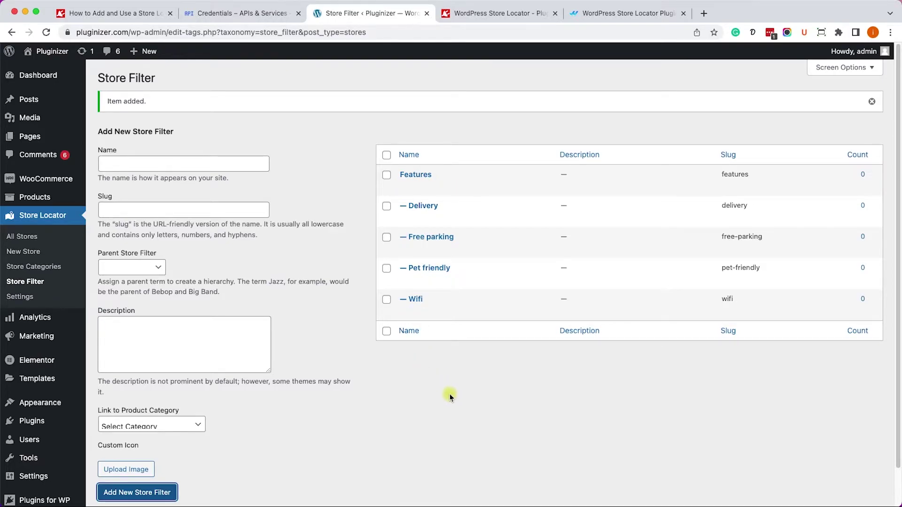
Step: Create a new store titled 'iBean Waterfront' and paste the coffee house description into its body
{"action": "left_click", "coordinate": [19, 239]}
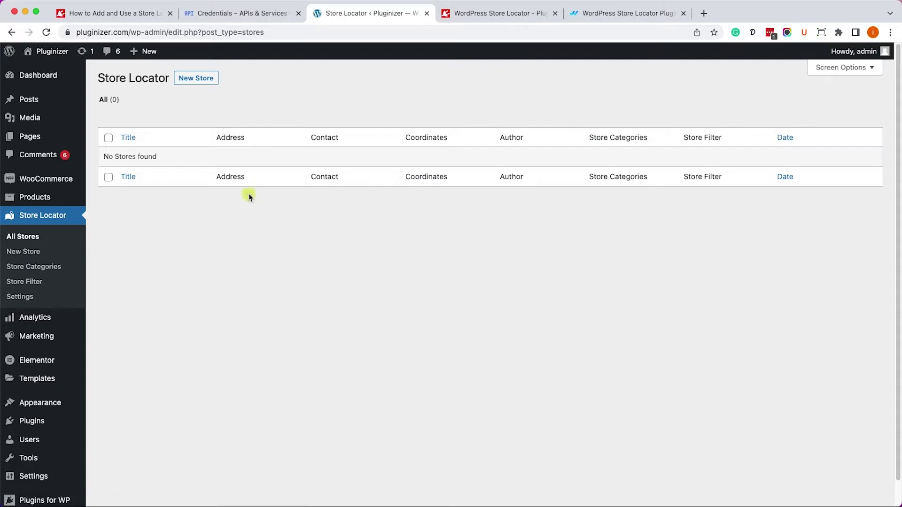
{"action": "left_click", "coordinate": [197, 80]}
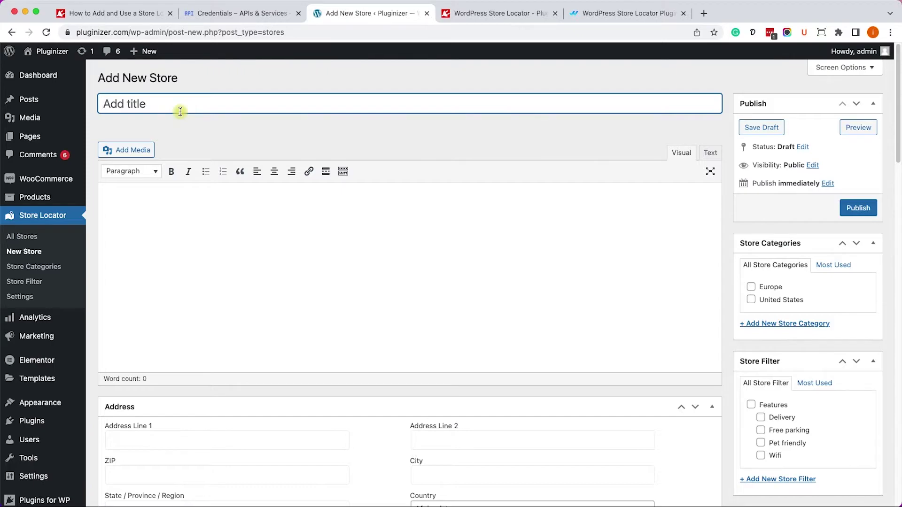
{"action": "type", "text": "iBean Wat"}
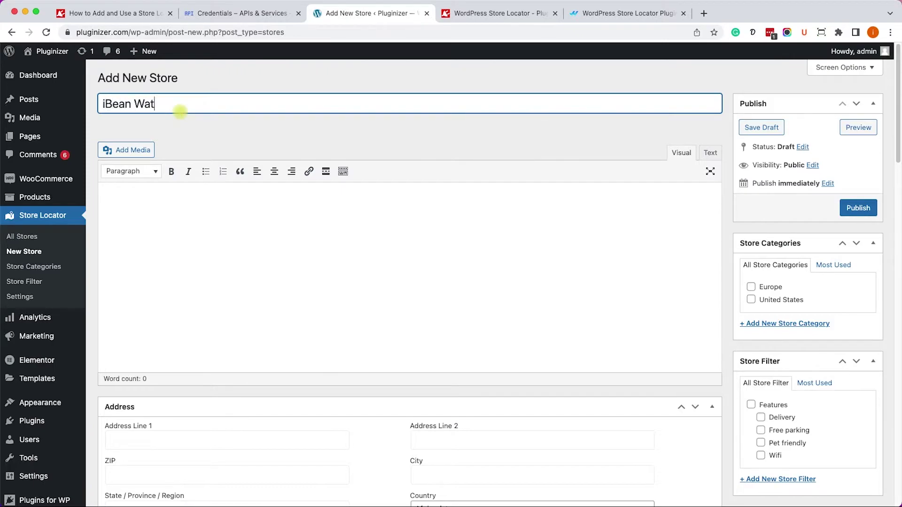
{"action": "type", "text": "erfront"}
{"action": "key", "text": "super+Tab"}
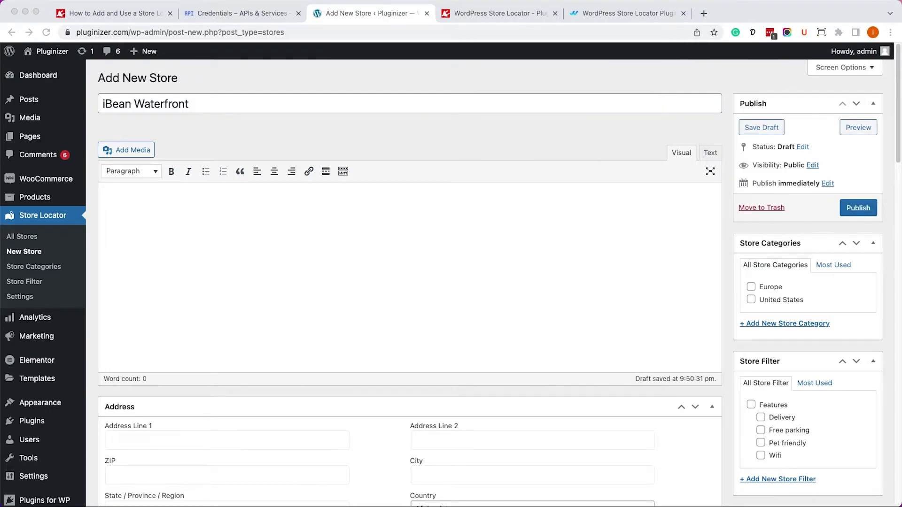
{"action": "left_click", "coordinate": [322, 242]}
{"action": "type", "text": "A Unique coffee house environment unlike any other. We are not only a place to drop in and get your morning cup of coffee (although you are more than welcome to do that). We are a place where you can sit down and enjoy that tailor-made cup of coffee. We have a seating area created specifically for you if you need to work. If you need to rest, we have a soft seating area in front of a stone fireplace perfect for your weary mind and body. We offer a delicious variety of coffee made by our professionally trained baristas. We have everything from classic coffee to our house-made specialty beverages. Our sauces & syrups are made in-house with all-natural ingredients (no chemicals or preservatives), ensuring you the highest quality in taste & health. You can complete your coffee with one of our delicious sweet treats made by our very own baker. We look forward to serving you at iBean Coffee Shop and Gallery!"}
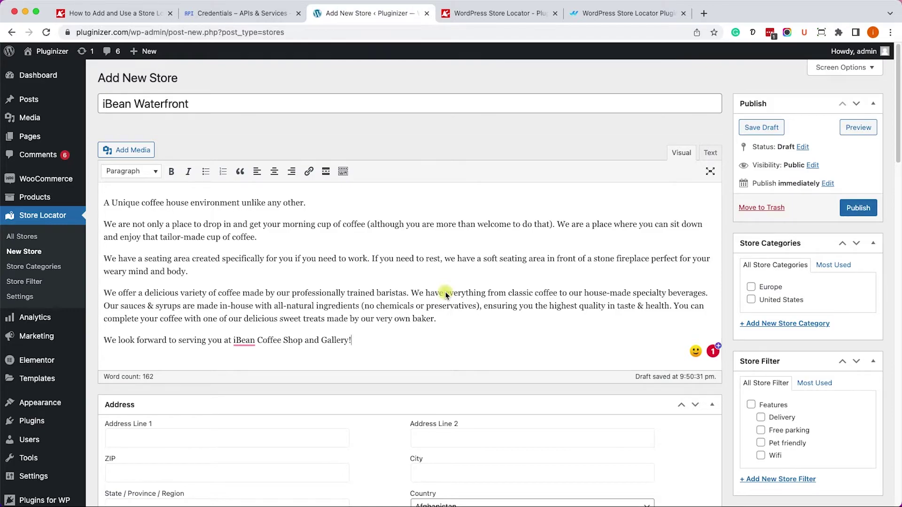
Step: Pin the store's New York address on the map with Get Position
{"action": "scroll", "coordinate": [445, 295], "scroll_direction": "down", "scroll_amount": 5}
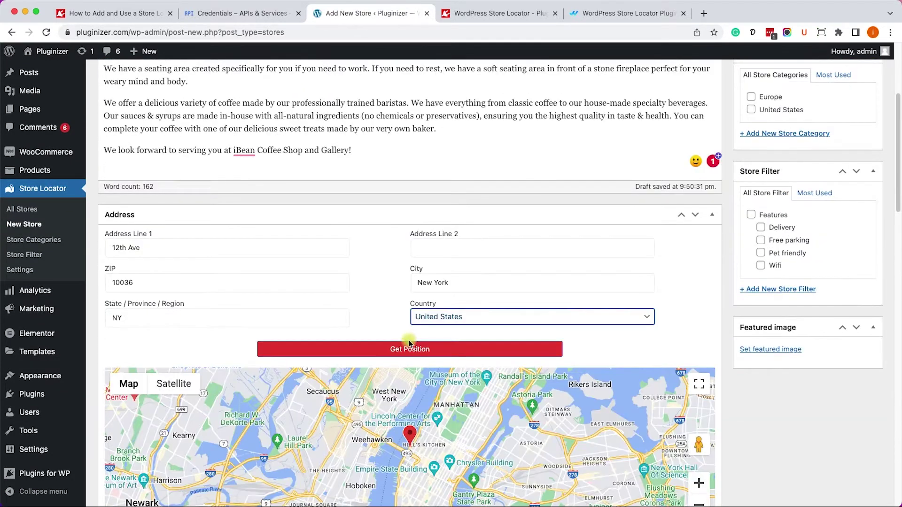
{"action": "left_click", "coordinate": [409, 348]}
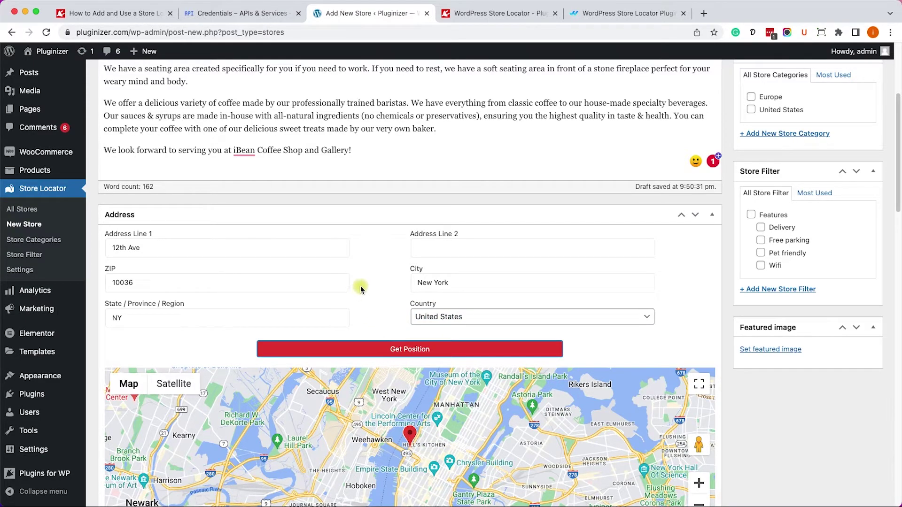
{"action": "scroll", "coordinate": [360, 286], "scroll_direction": "down", "scroll_amount": 7}
{"action": "scroll", "coordinate": [360, 286], "scroll_direction": "down", "scroll_amount": 2}
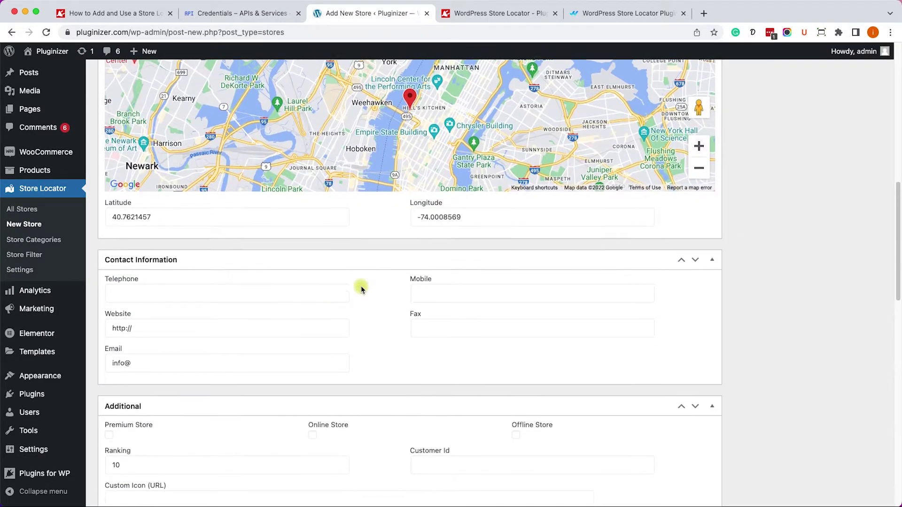
Step: Enter the store's telephone number under Contact Information
{"action": "left_click", "coordinate": [248, 288]}
{"action": "type", "text": "123"}
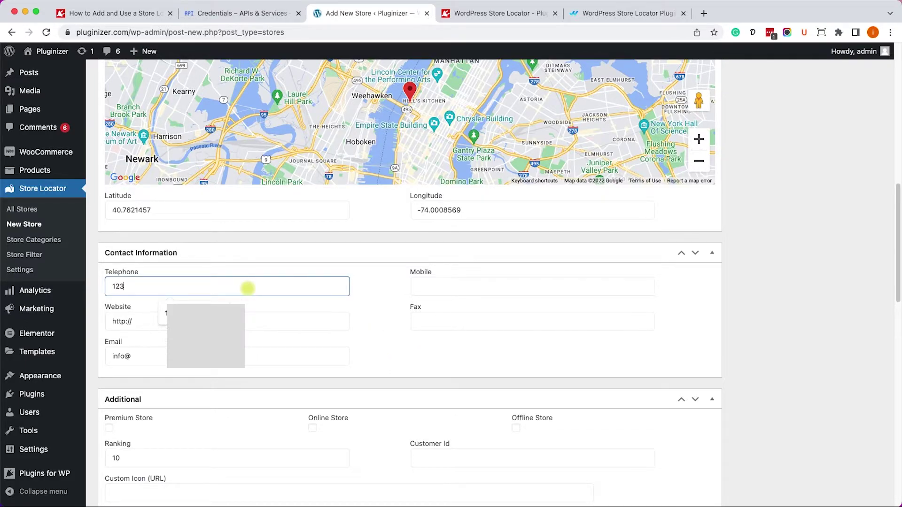
{"action": "type", "text": "-456"}
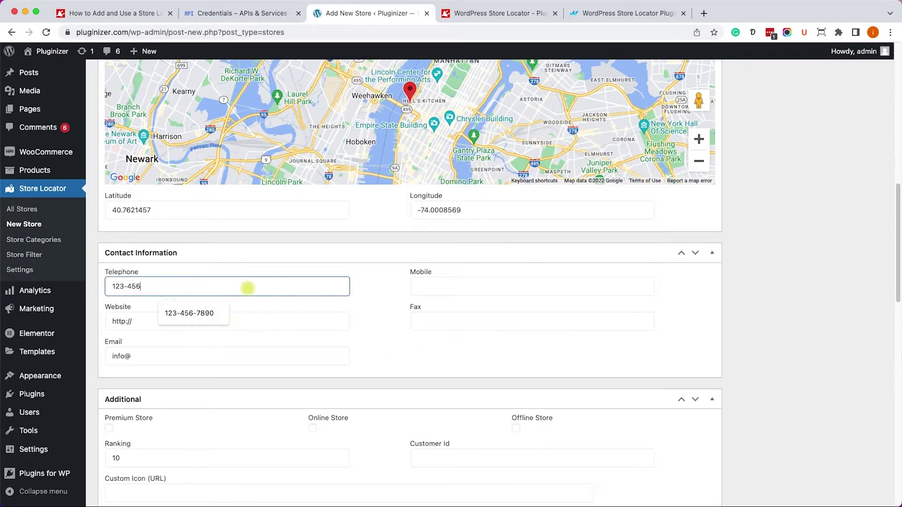
{"action": "type", "text": "-7890"}
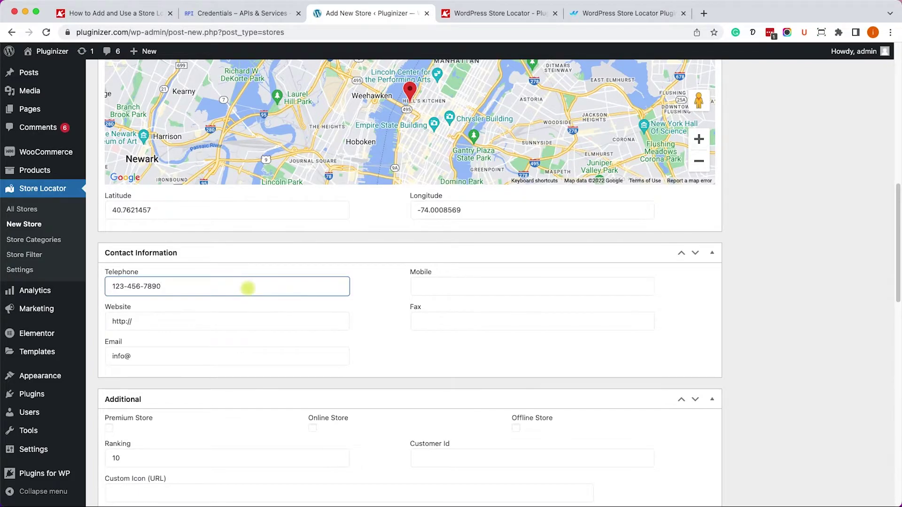
{"action": "scroll", "coordinate": [248, 287], "scroll_direction": "down", "scroll_amount": 5}
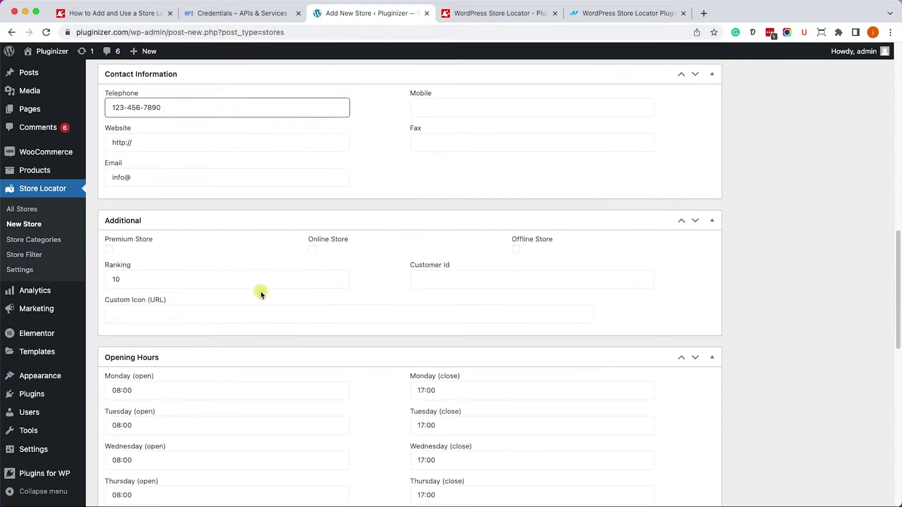
{"action": "scroll", "coordinate": [262, 294], "scroll_direction": "down", "scroll_amount": 5}
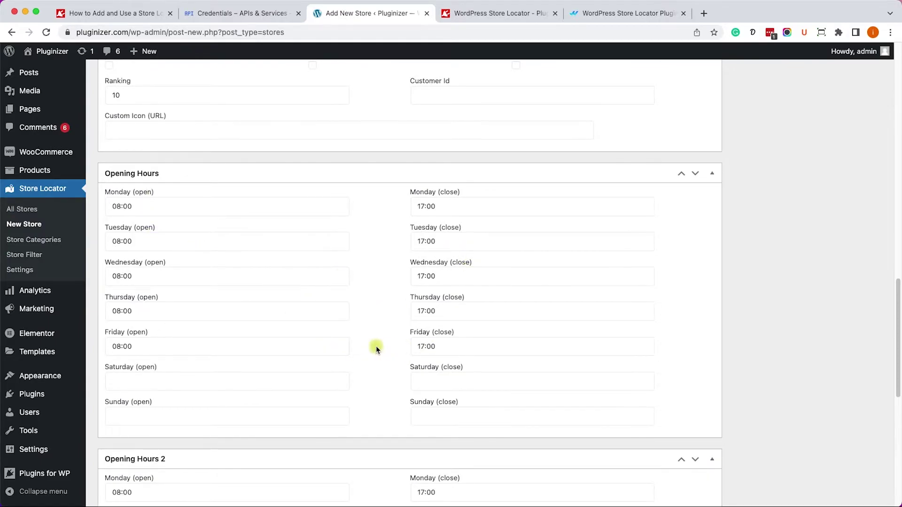
{"action": "scroll", "coordinate": [570, 365], "scroll_direction": "up", "scroll_amount": 18}
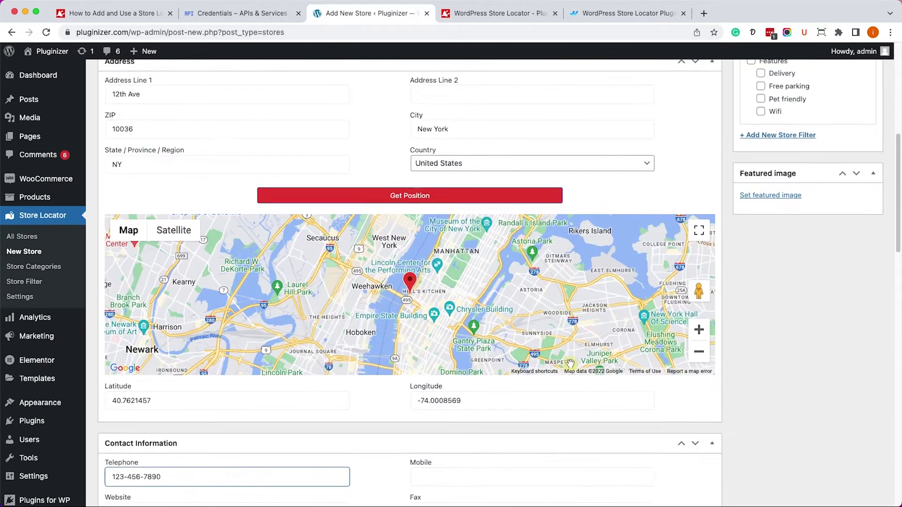
{"action": "scroll", "coordinate": [578, 367], "scroll_direction": "up", "scroll_amount": 3}
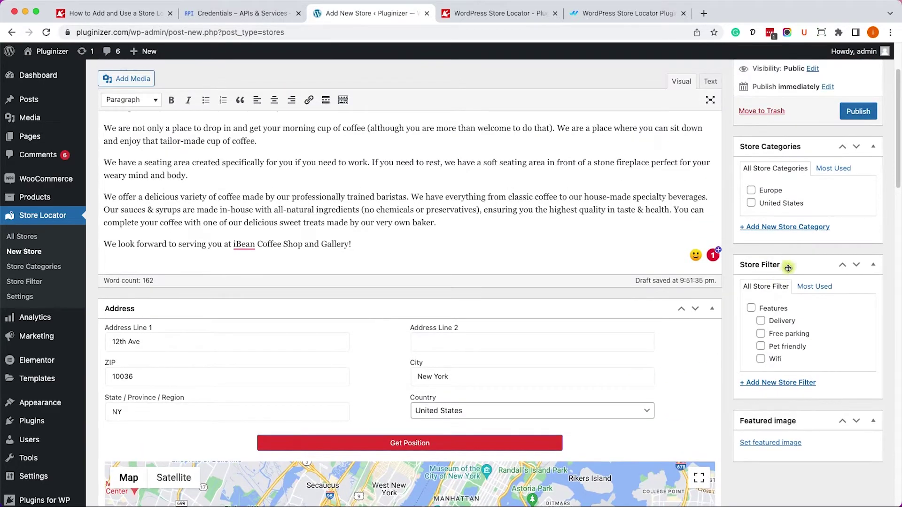
Step: Assign the United States category and the Delivery and Pet friendly filters to the store
{"action": "left_click", "coordinate": [781, 206]}
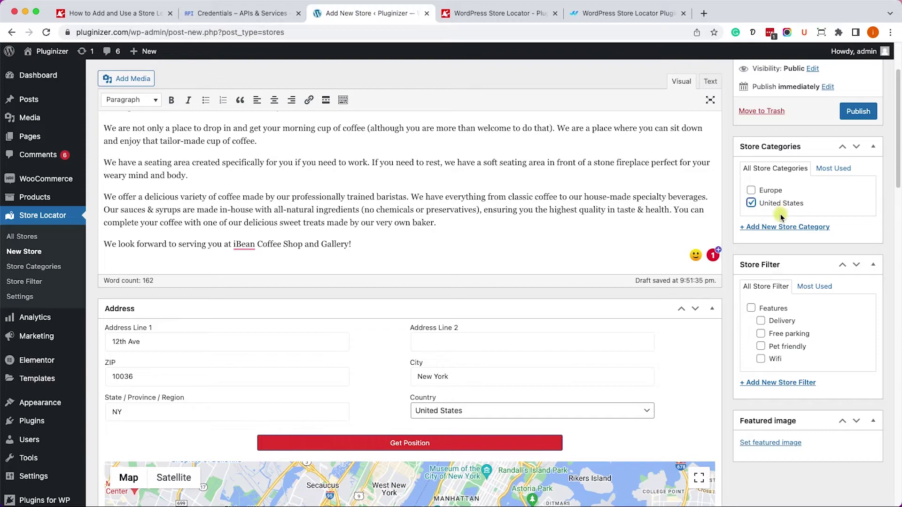
{"action": "left_click", "coordinate": [777, 323]}
{"action": "left_click", "coordinate": [776, 347]}
Step: Set Coffee-Shop as the featured image and publish the store
{"action": "left_click", "coordinate": [789, 444]}
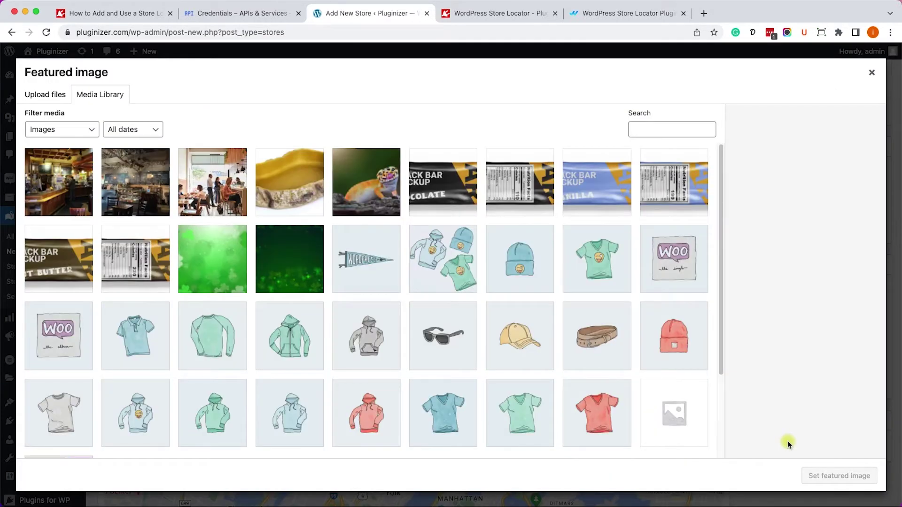
{"action": "left_click", "coordinate": [228, 194]}
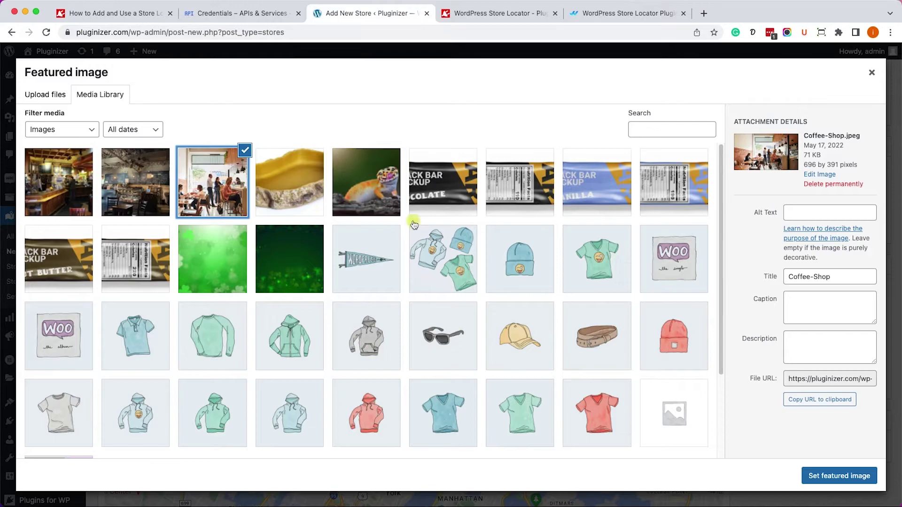
{"action": "left_click", "coordinate": [839, 476]}
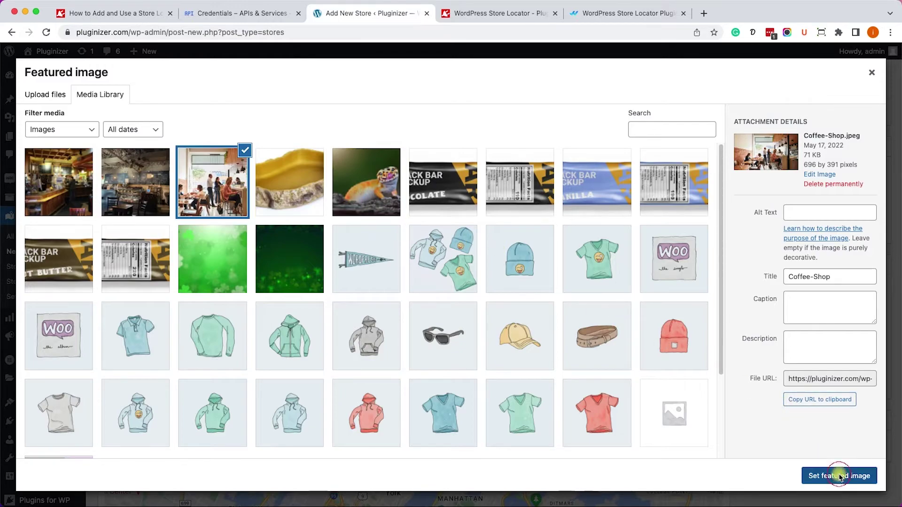
{"action": "scroll", "coordinate": [807, 319], "scroll_direction": "up", "scroll_amount": 3}
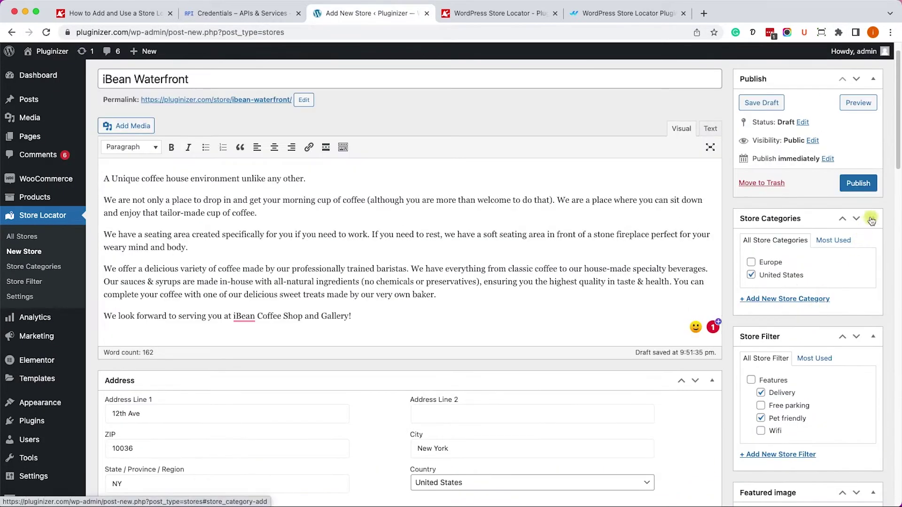
{"action": "left_click", "coordinate": [872, 190]}
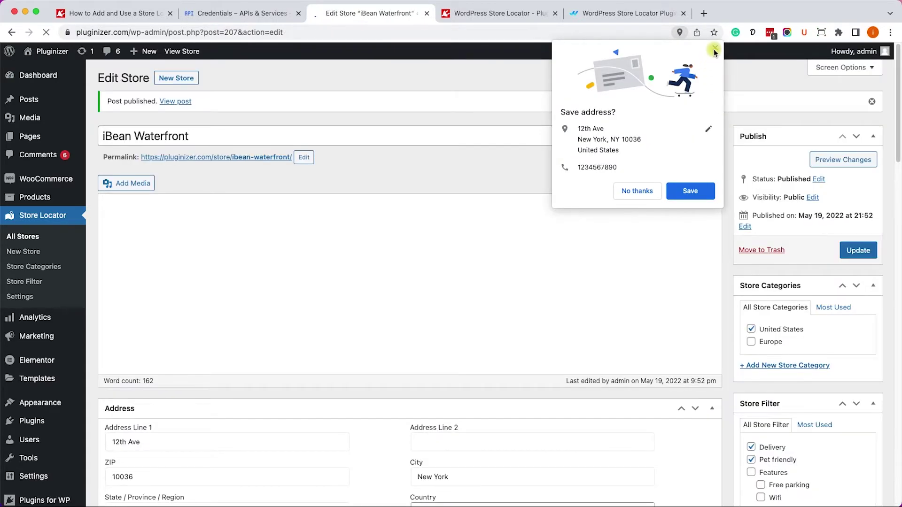
Step: Dismiss the save-address prompt and view the live iBean Waterfront store page in a new tab
{"action": "left_click", "coordinate": [714, 49]}
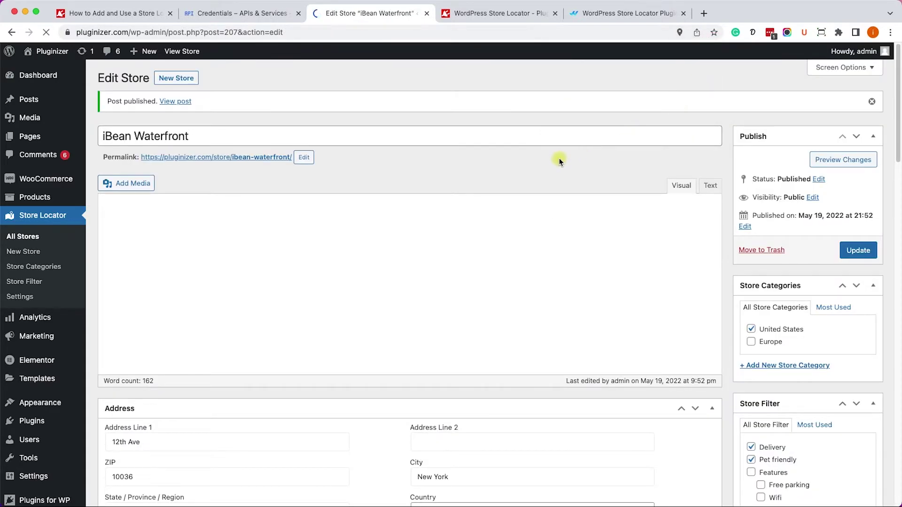
{"action": "left_click", "coordinate": [248, 157], "text": "super"}
{"action": "left_click", "coordinate": [480, 17]}
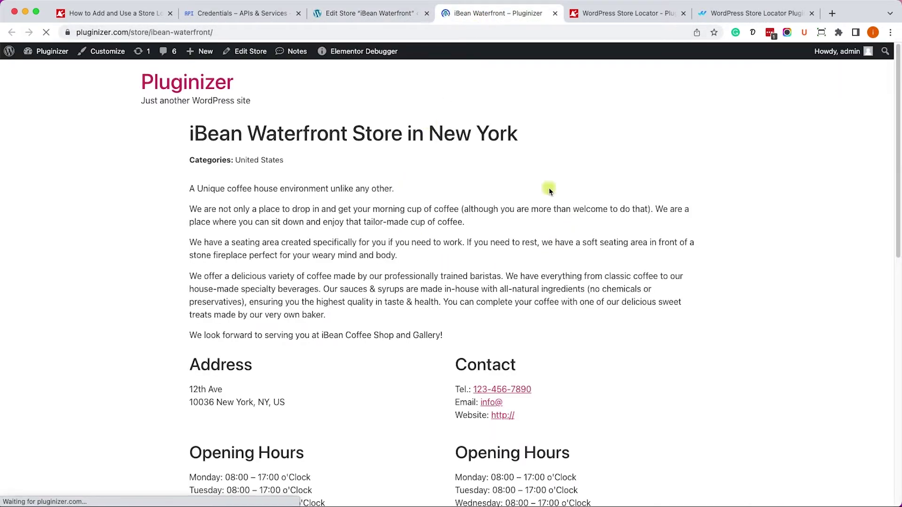
{"action": "scroll", "coordinate": [520, 271], "scroll_direction": "down", "scroll_amount": 8}
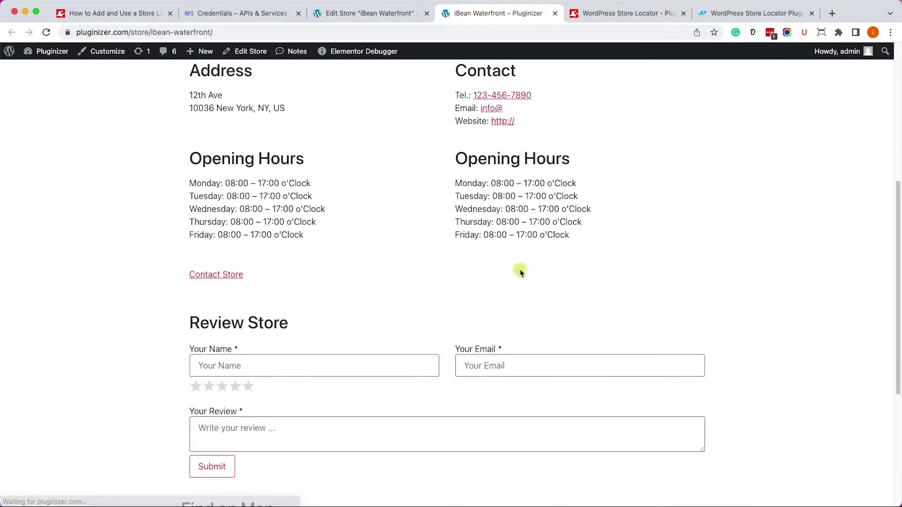
{"action": "scroll", "coordinate": [519, 269], "scroll_direction": "up", "scroll_amount": 8}
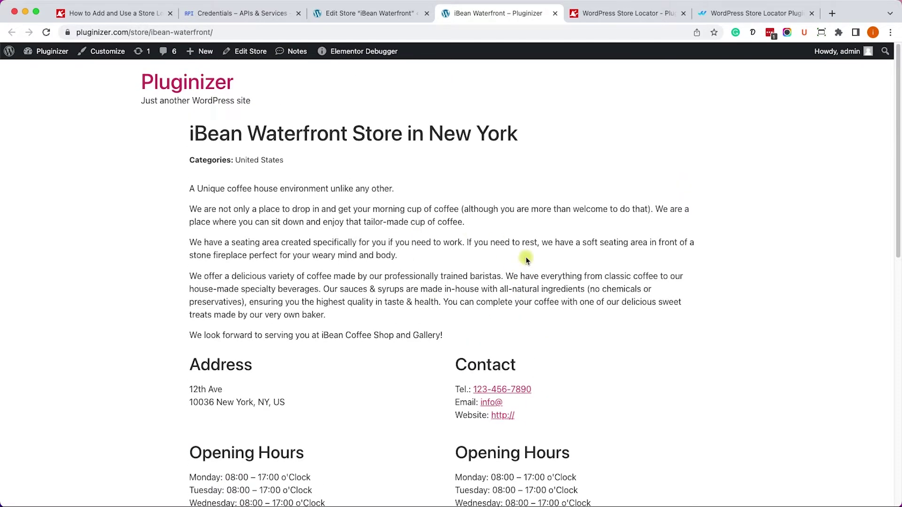
Step: Close the store preview tab and list all stores: iBean London, Downtown and Waterfront
{"action": "left_click", "coordinate": [554, 14]}
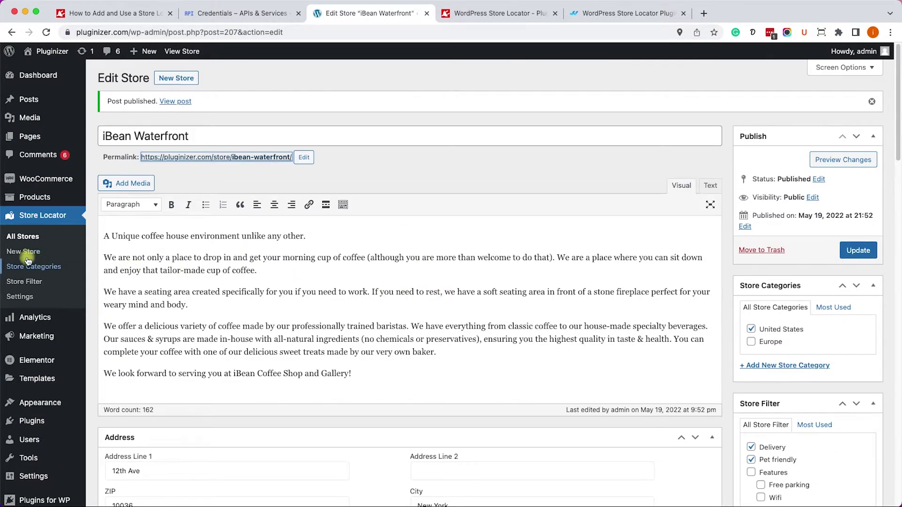
{"action": "left_click", "coordinate": [25, 236]}
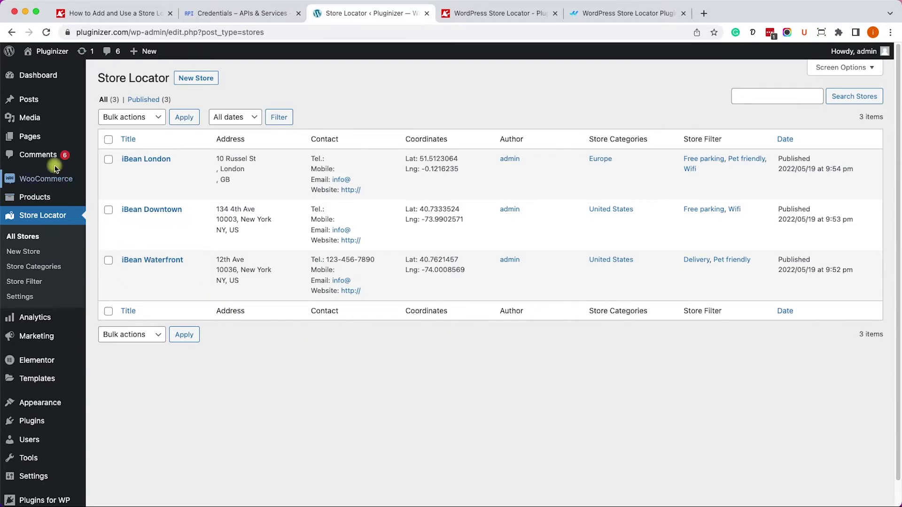
Step: Create a new page titled 'Store Locator' and add a Shortcode block
{"action": "mouse_move", "coordinate": [24, 138]}
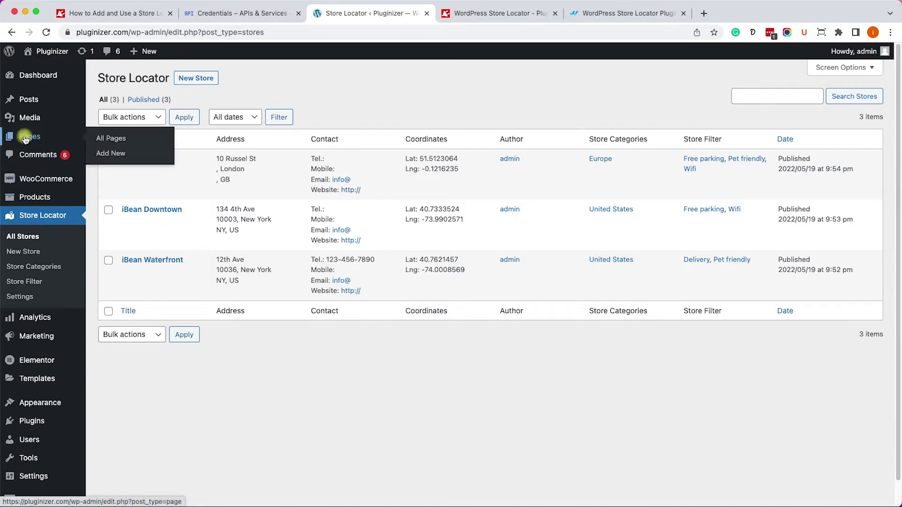
{"action": "left_click", "coordinate": [118, 154]}
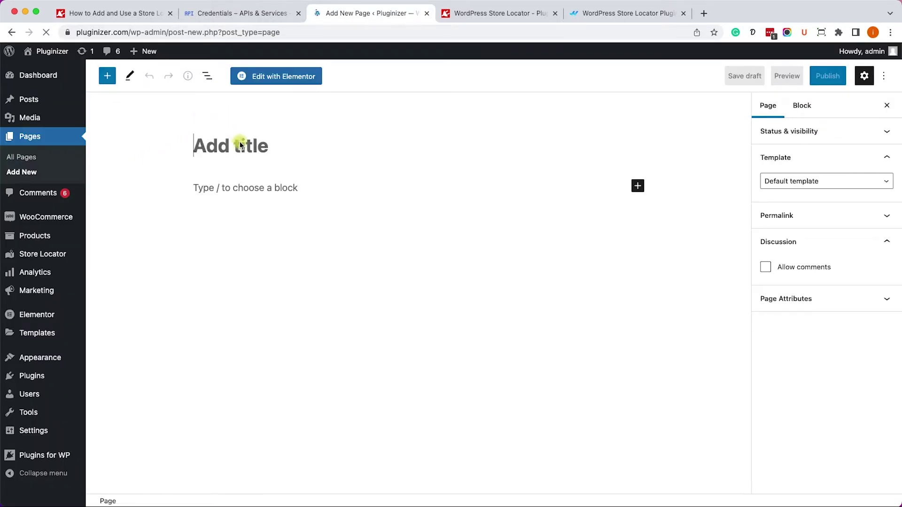
{"action": "type", "text": "Store "}
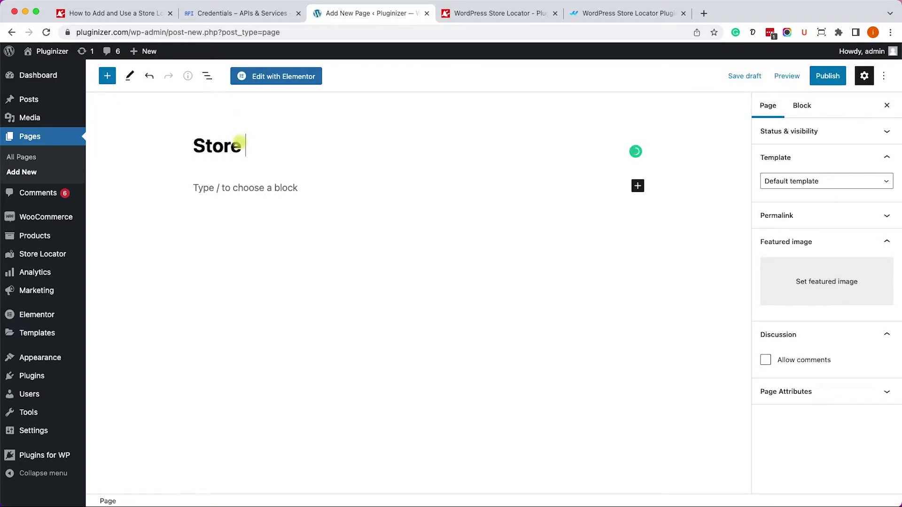
{"action": "type", "text": "Locator"}
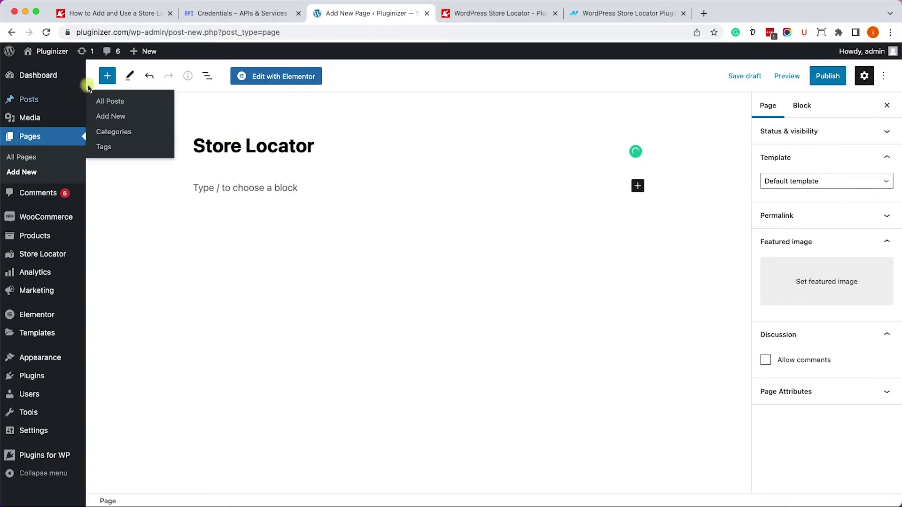
{"action": "left_click", "coordinate": [107, 76]}
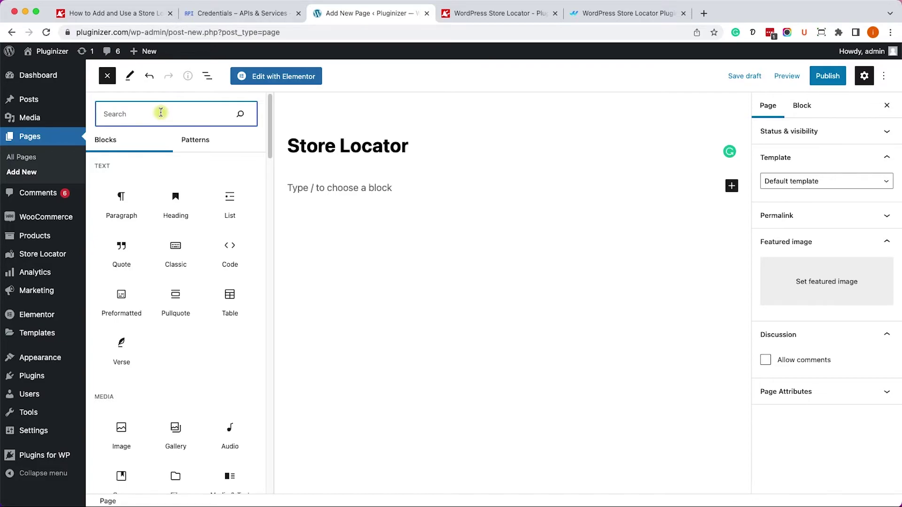
{"action": "type", "text": "short"}
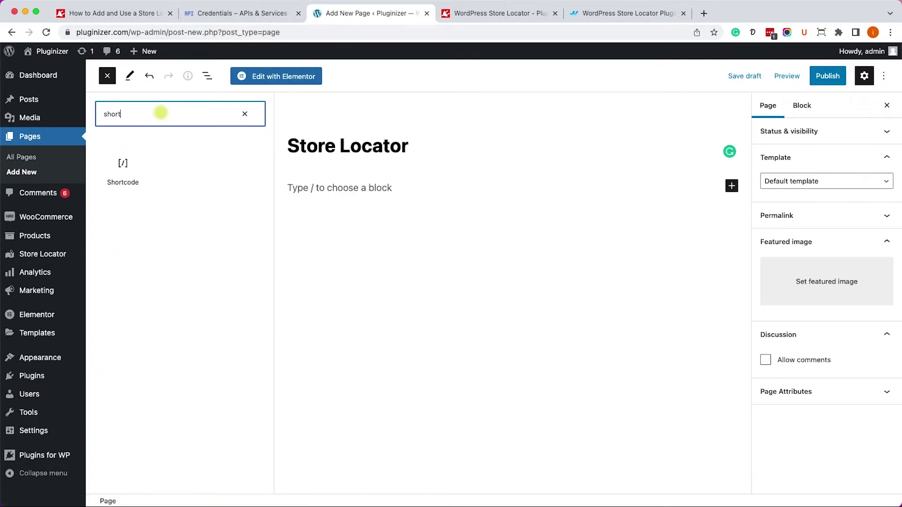
{"action": "left_click", "coordinate": [126, 163]}
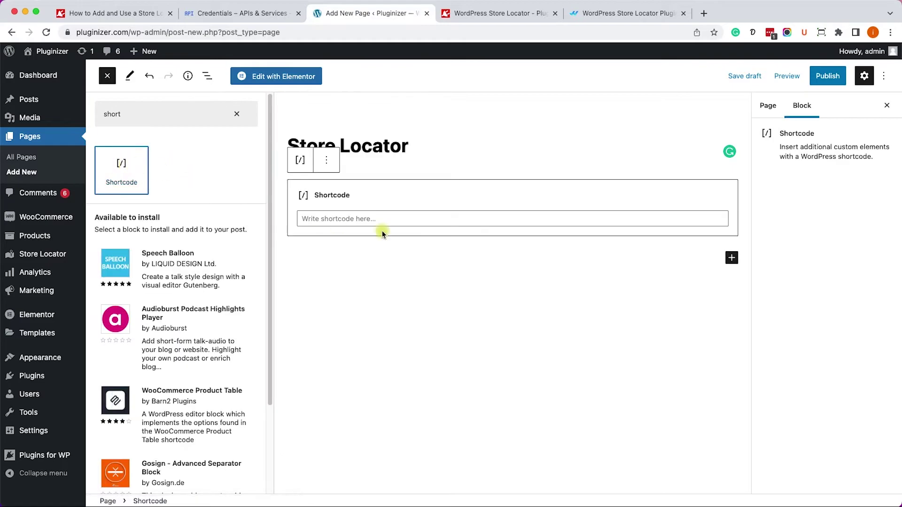
Step: Copy [wordpress_store_locator] from the tutorial into the block and publish the page
{"action": "left_click", "coordinate": [148, 16]}
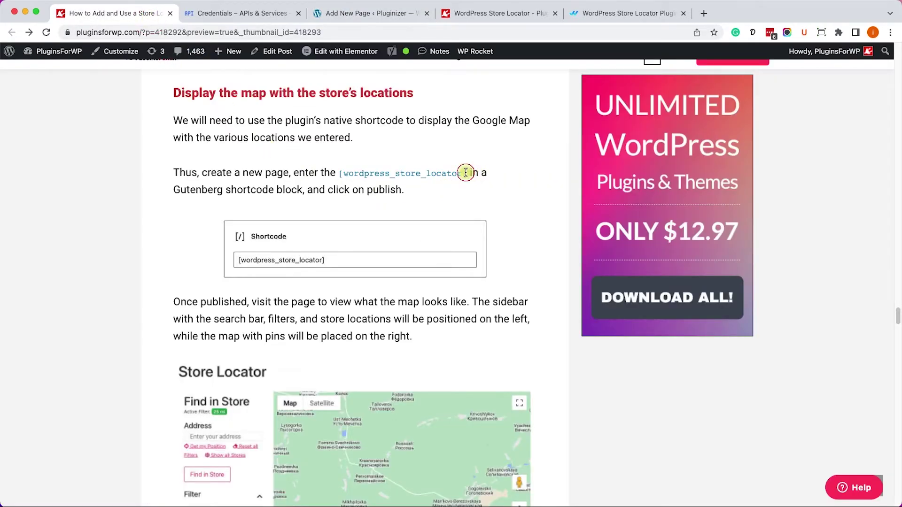
{"action": "left_click_drag", "start_coordinate": [465, 173], "coordinate": [344, 169]}
{"action": "right_click", "coordinate": [341, 170]}
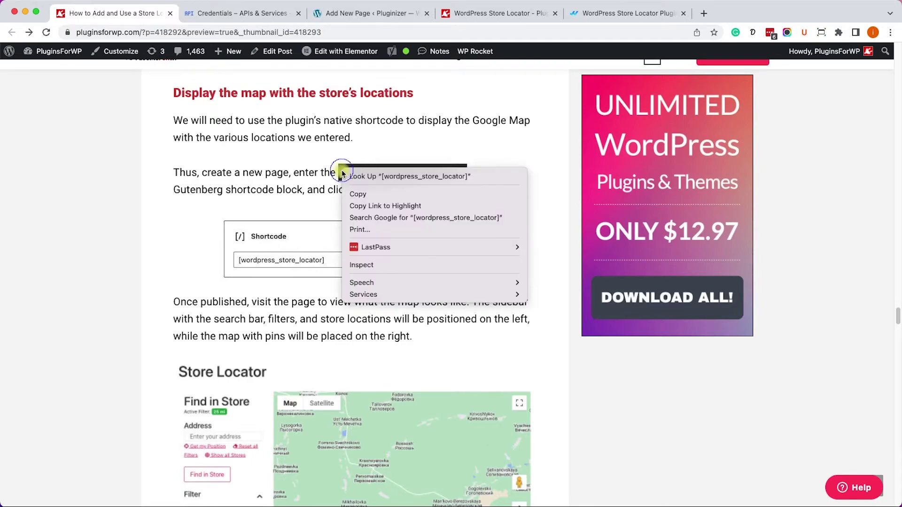
{"action": "left_click", "coordinate": [357, 191]}
{"action": "left_click", "coordinate": [267, 68]}
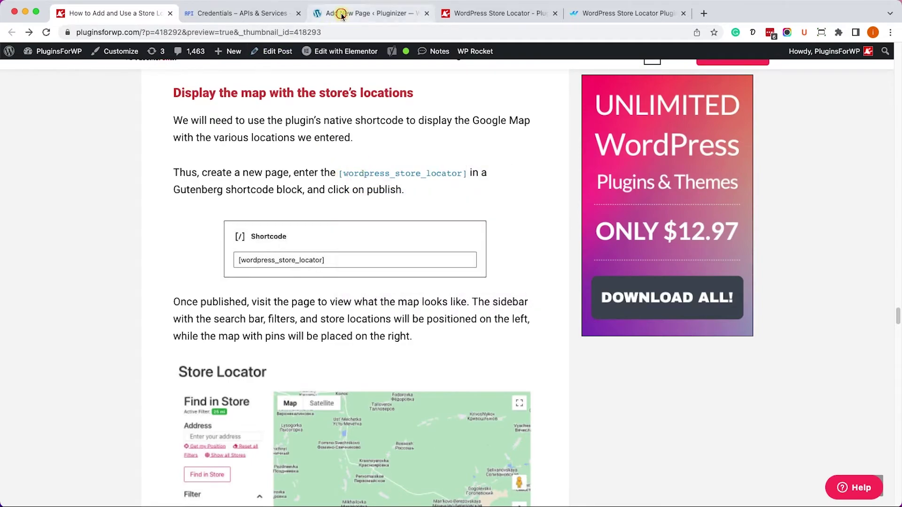
{"action": "left_click", "coordinate": [368, 13]}
{"action": "left_click", "coordinate": [482, 216]}
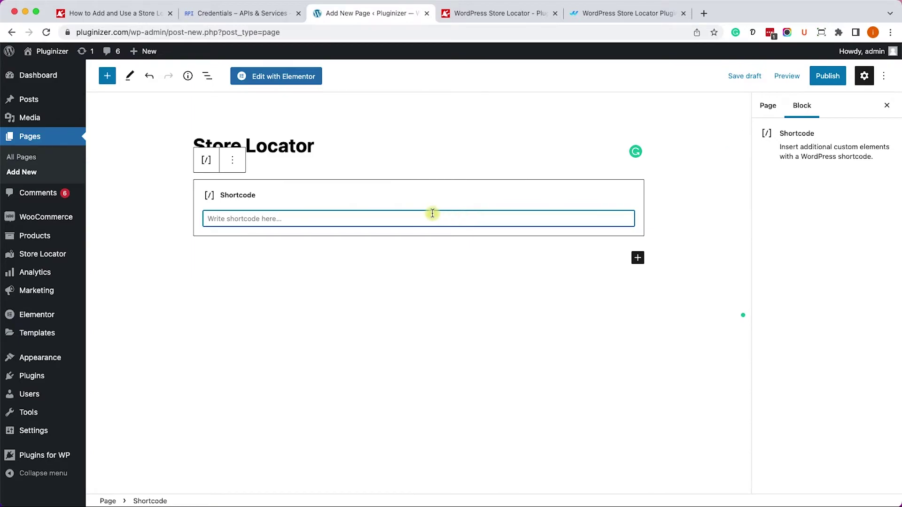
{"action": "key", "text": "super+v"}
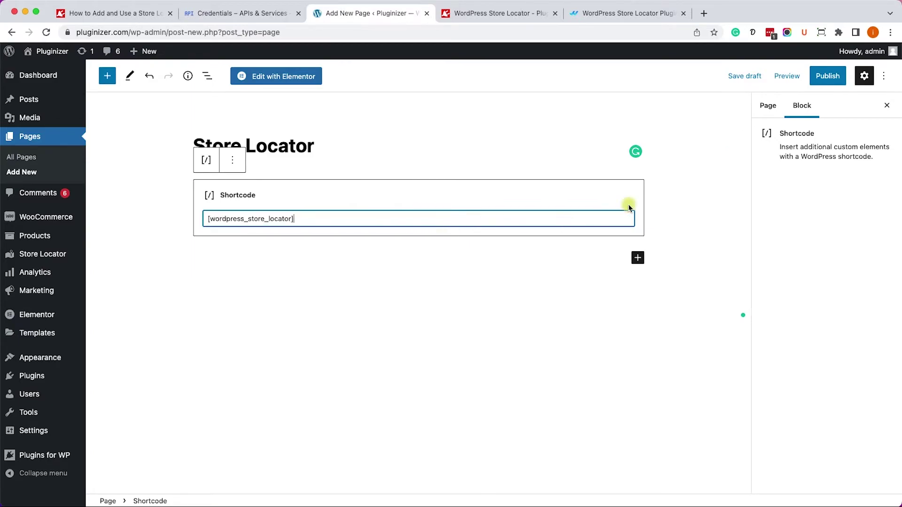
{"action": "left_click", "coordinate": [808, 83]}
{"action": "left_click", "coordinate": [819, 77]}
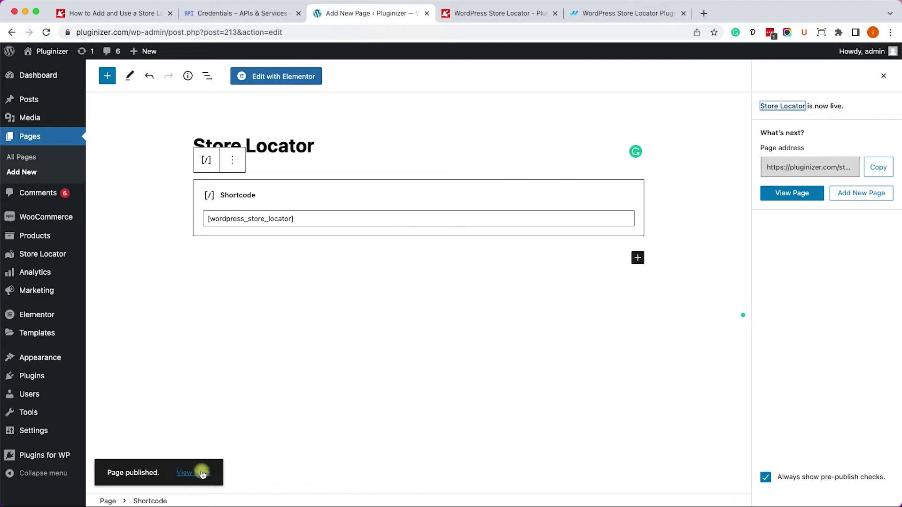
Step: View the published page, dismiss the geolocation alert, and search from New York, NY, USA
{"action": "left_click", "coordinate": [201, 473]}
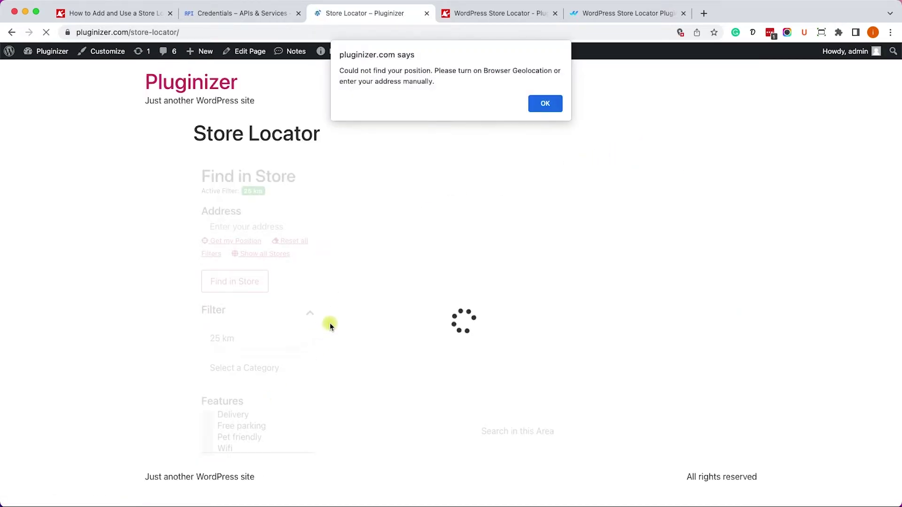
{"action": "left_click", "coordinate": [546, 104]}
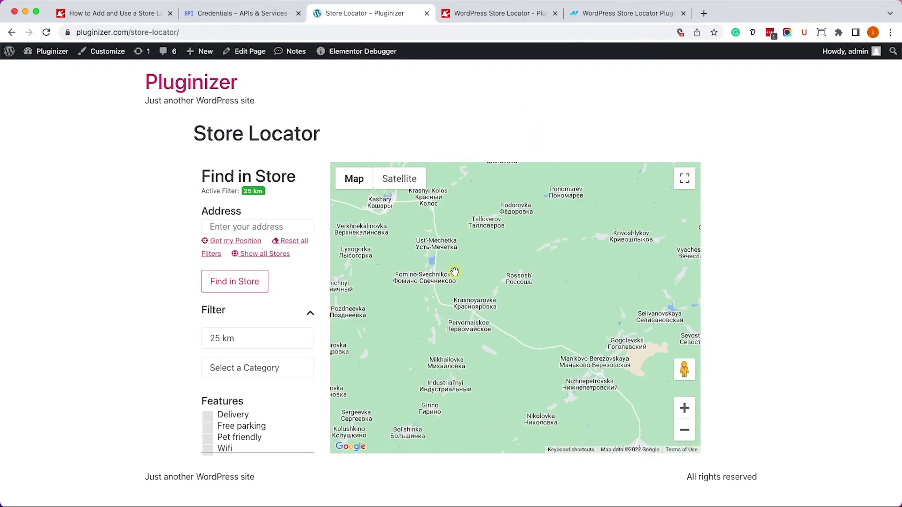
{"action": "left_click", "coordinate": [244, 226]}
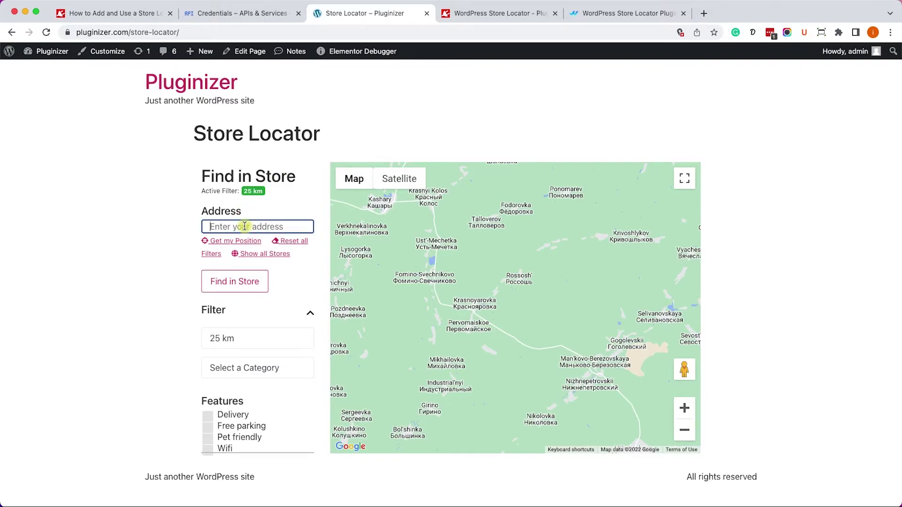
{"action": "type", "text": "New Y"}
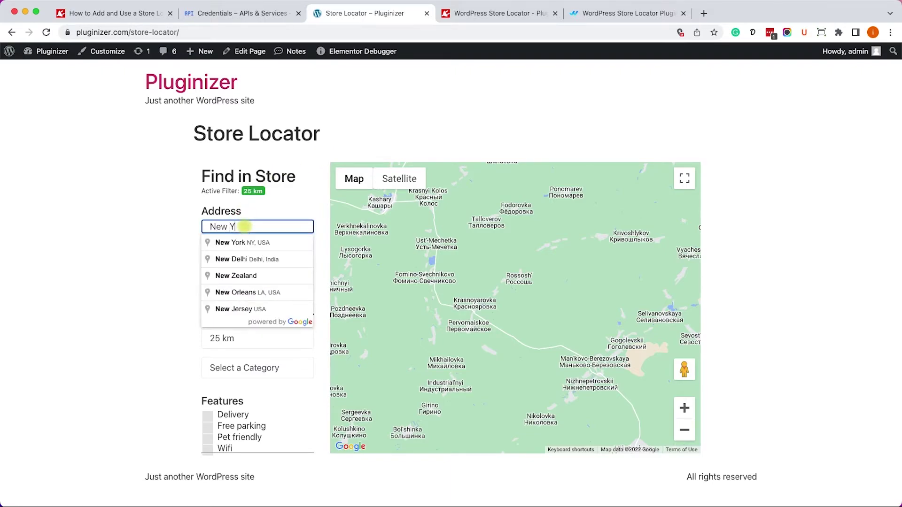
{"action": "type", "text": "ork"}
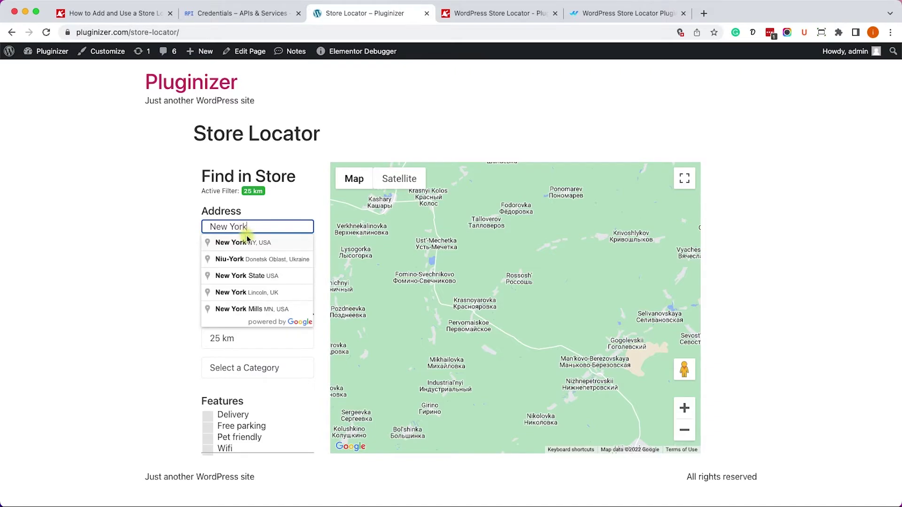
{"action": "left_click", "coordinate": [247, 242]}
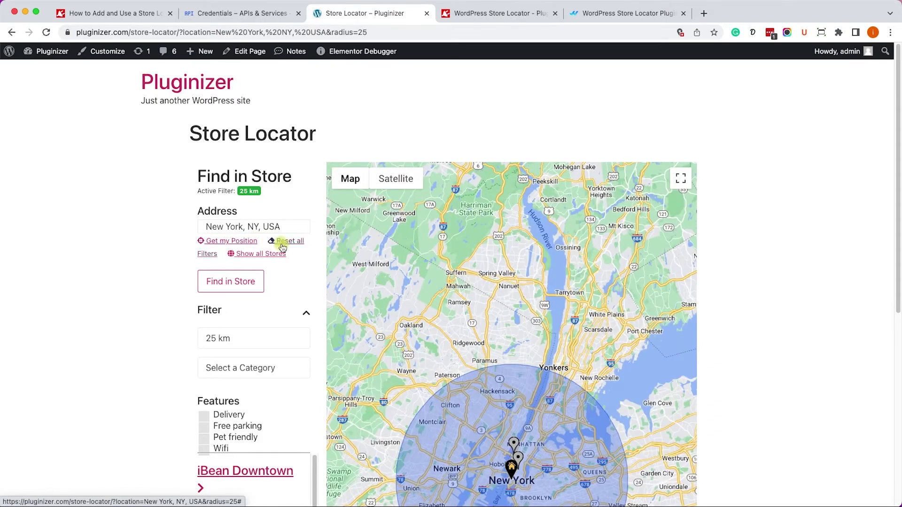
Step: Keep the 25 km radius and filter the stores to the United States category
{"action": "scroll", "coordinate": [746, 216], "scroll_direction": "down", "scroll_amount": 3}
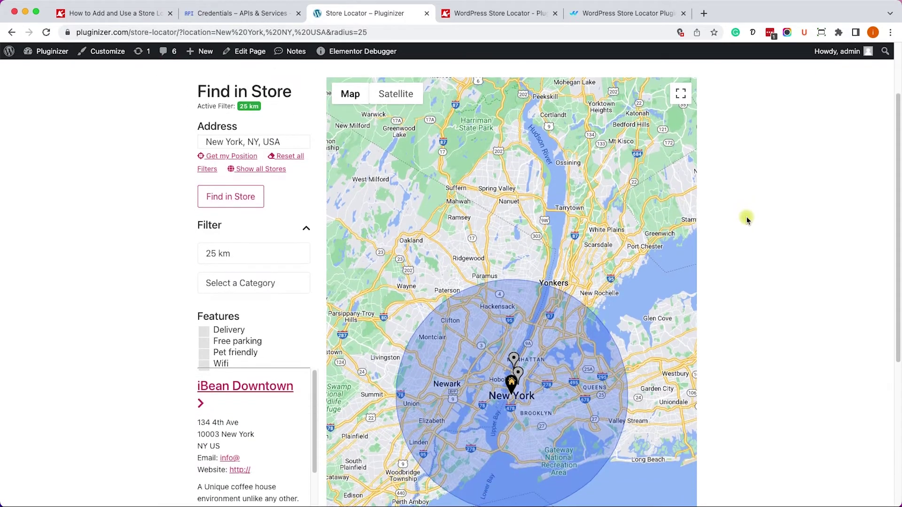
{"action": "mouse_move", "coordinate": [241, 374]}
{"action": "scroll", "coordinate": [248, 376], "scroll_direction": "down", "scroll_amount": 5}
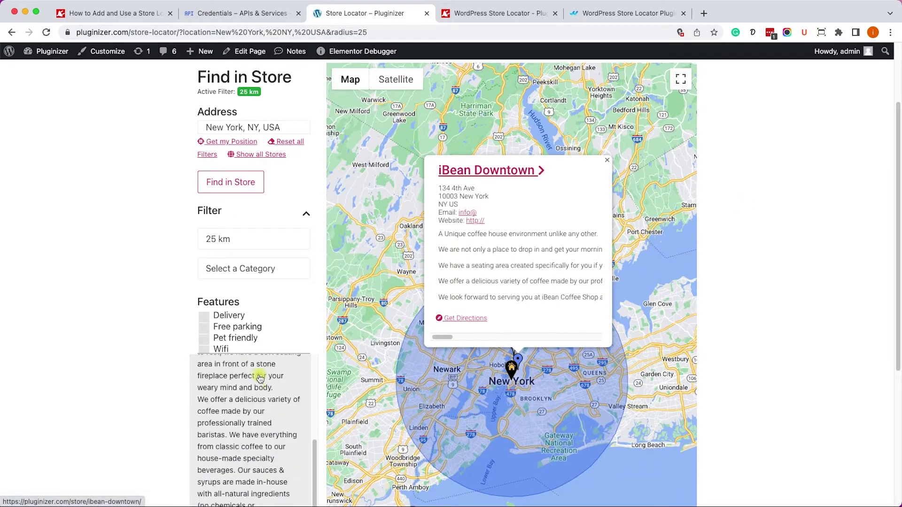
{"action": "scroll", "coordinate": [260, 380], "scroll_direction": "down", "scroll_amount": 10}
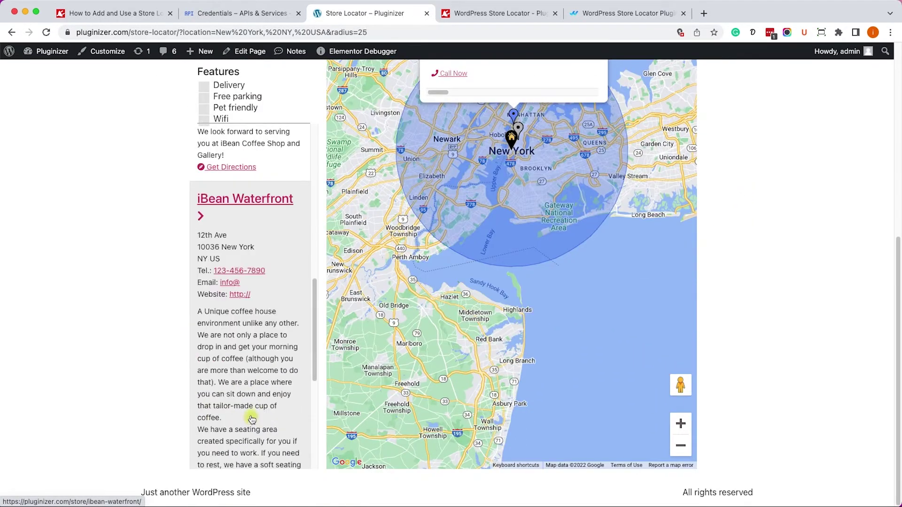
{"action": "scroll", "coordinate": [253, 414], "scroll_direction": "up", "scroll_amount": 15}
{"action": "scroll", "coordinate": [244, 402], "scroll_direction": "down", "scroll_amount": 5}
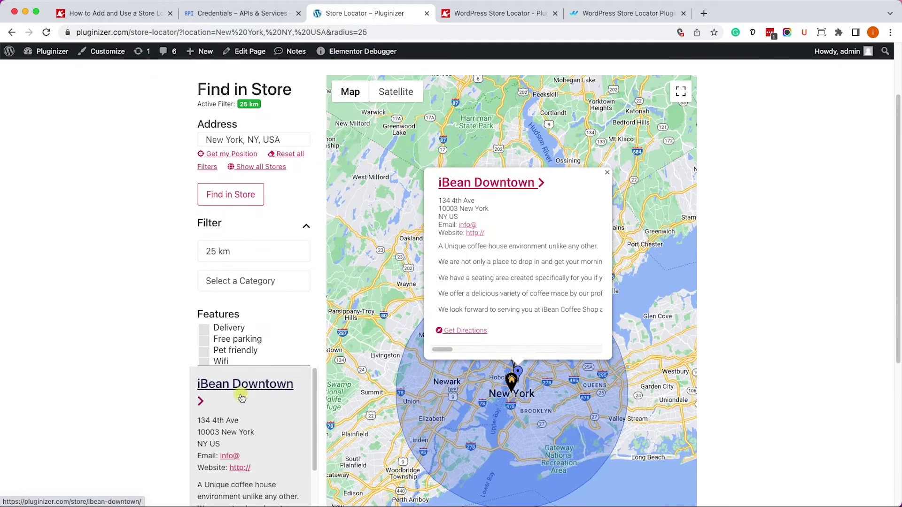
{"action": "scroll", "coordinate": [240, 397], "scroll_direction": "up", "scroll_amount": 1}
{"action": "left_click", "coordinate": [260, 268]}
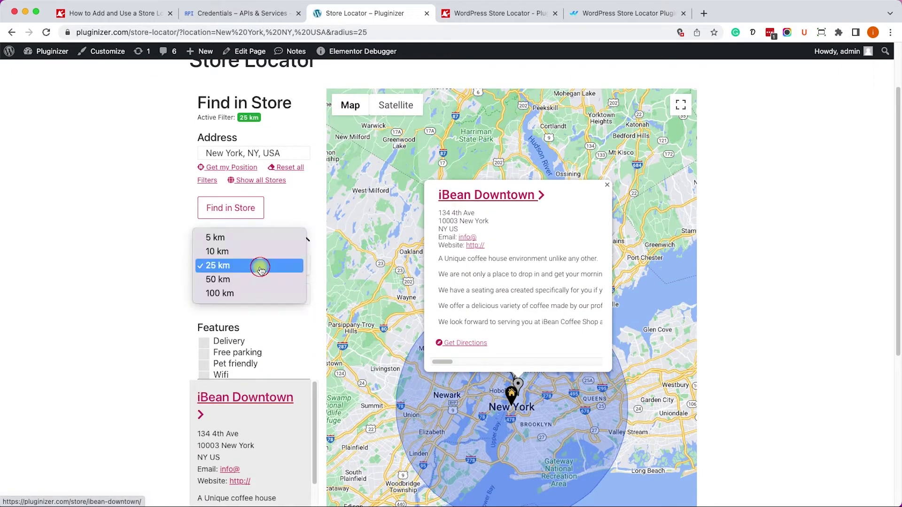
{"action": "left_click", "coordinate": [156, 266]}
{"action": "left_click", "coordinate": [245, 289]}
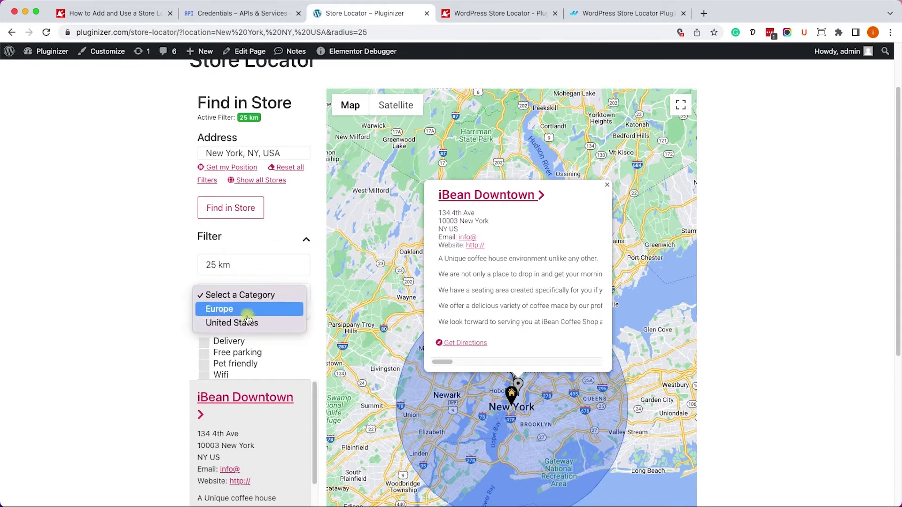
{"action": "left_click", "coordinate": [248, 323]}
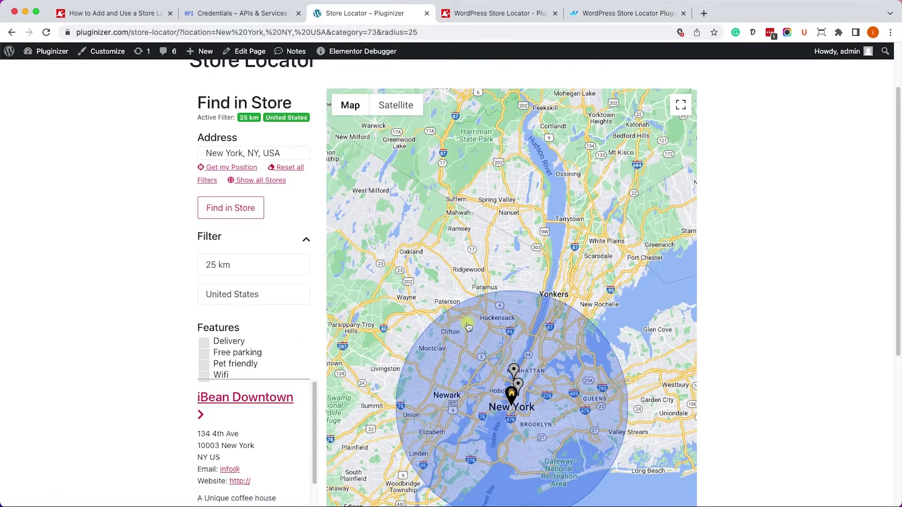
Step: Center the map on New York, filter to Wifi stores, and open iBean Downtown
{"action": "left_click_drag", "start_coordinate": [442, 286], "coordinate": [444, 183]}
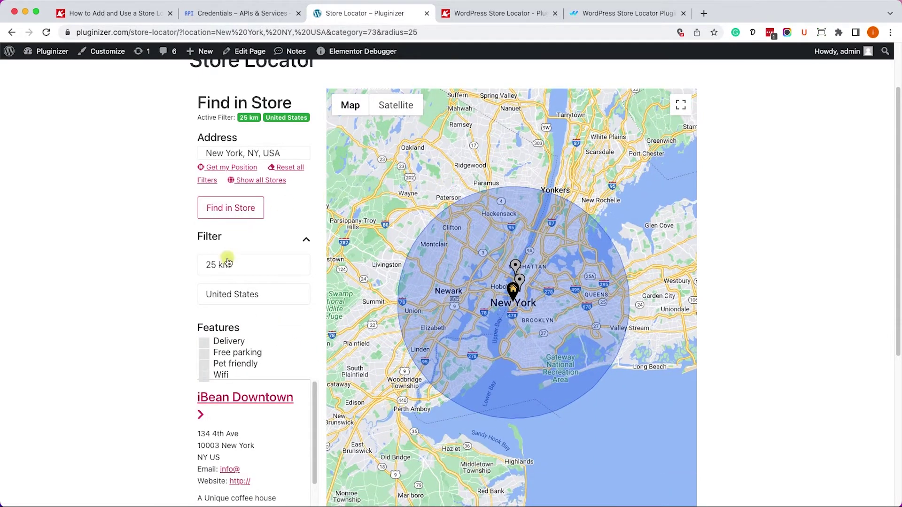
{"action": "scroll", "coordinate": [131, 274], "scroll_direction": "down", "scroll_amount": 3}
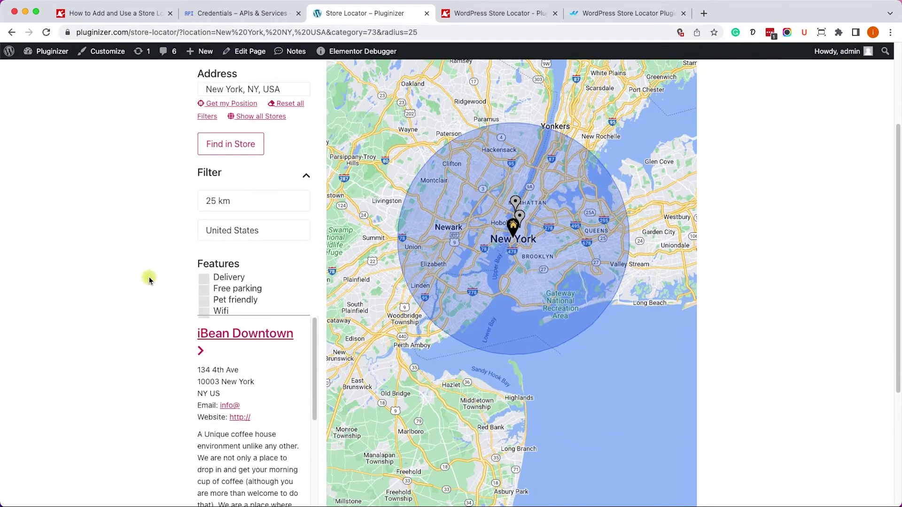
{"action": "left_click", "coordinate": [218, 310]}
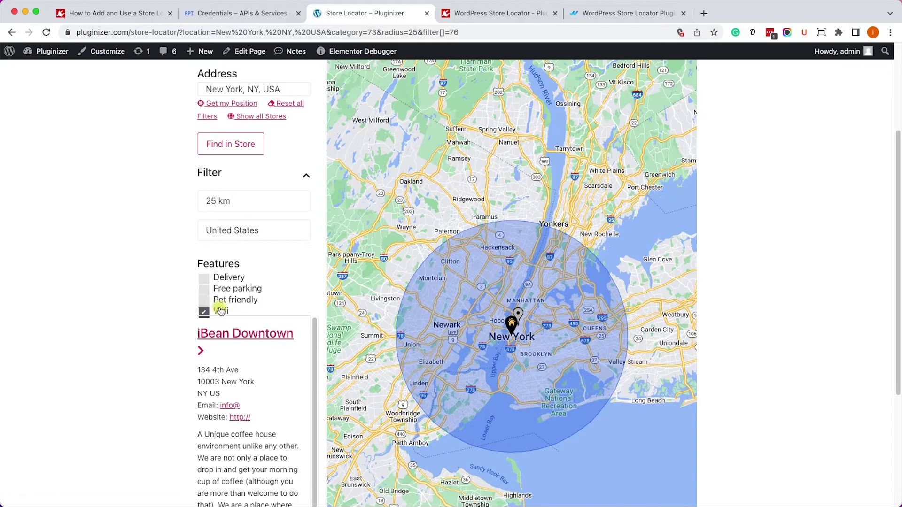
{"action": "left_click", "coordinate": [512, 325]}
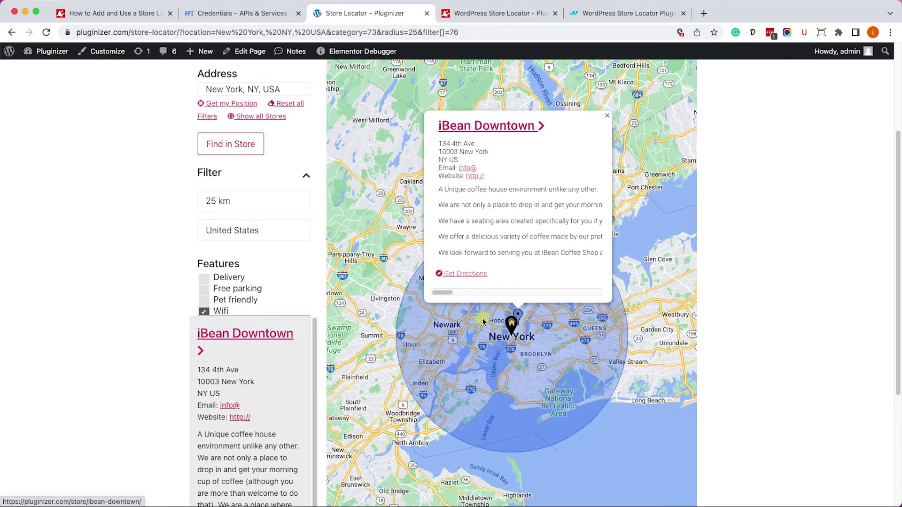
{"action": "scroll", "coordinate": [241, 328], "scroll_direction": "down", "scroll_amount": 10}
{"action": "scroll", "coordinate": [240, 321], "scroll_direction": "up", "scroll_amount": 4}
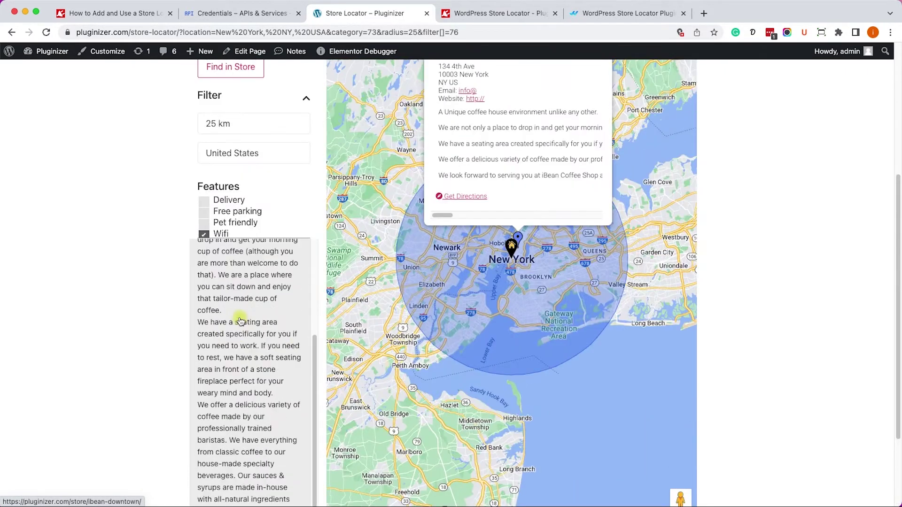
{"action": "scroll", "coordinate": [239, 321], "scroll_direction": "up", "scroll_amount": 3}
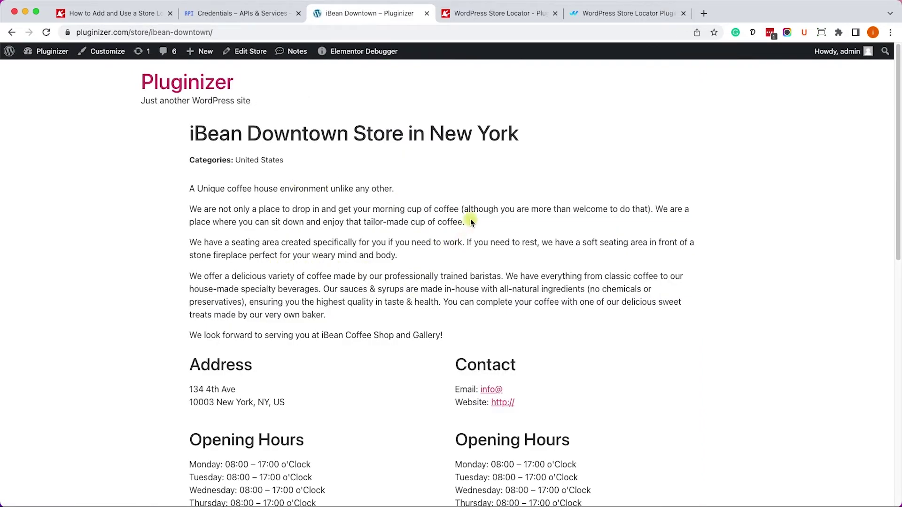
{"action": "key", "text": "super+bracketleft"}
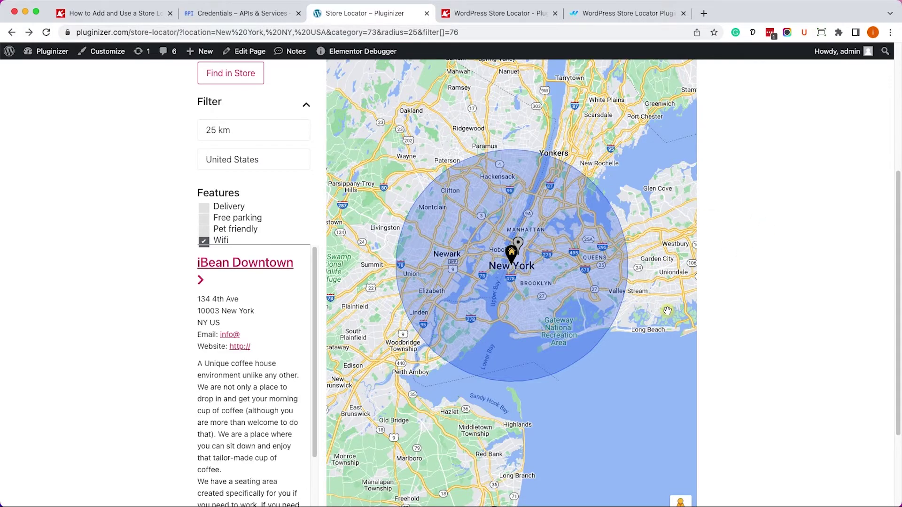
Step: Scroll through the store locator page to review the iBean Downtown result
{"action": "scroll", "coordinate": [629, 312], "scroll_direction": "down", "scroll_amount": 3}
{"action": "scroll", "coordinate": [589, 312], "scroll_direction": "up", "scroll_amount": 3}
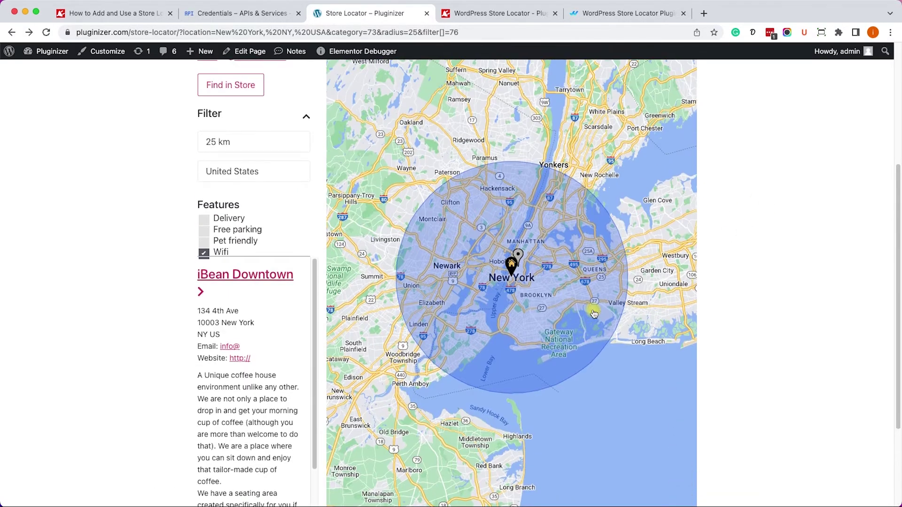
{"action": "scroll", "coordinate": [594, 313], "scroll_direction": "up", "scroll_amount": 5}
{"action": "scroll", "coordinate": [556, 292], "scroll_direction": "down", "scroll_amount": 2}
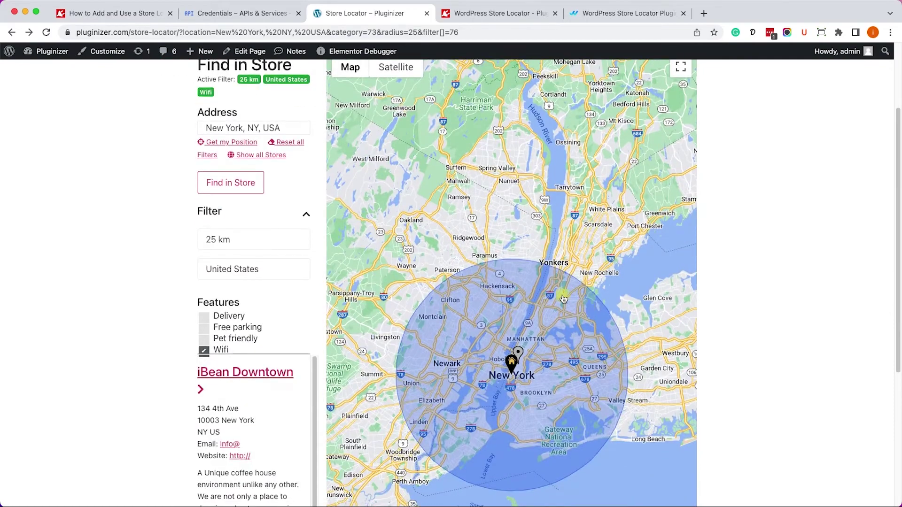
{"action": "scroll", "coordinate": [555, 293], "scroll_direction": "up", "scroll_amount": 2}
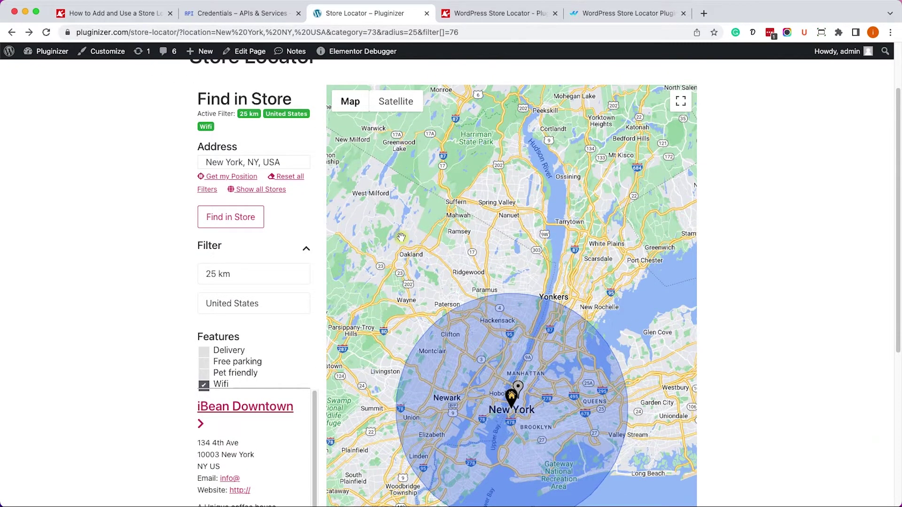
{"action": "scroll", "coordinate": [401, 237], "scroll_direction": "down", "scroll_amount": 3}
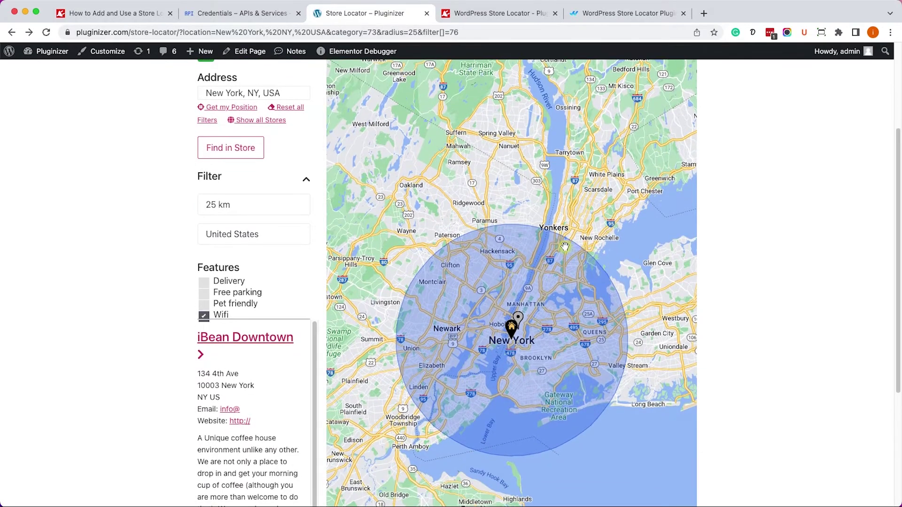
{"action": "scroll", "coordinate": [493, 249], "scroll_direction": "down", "scroll_amount": 4}
{"action": "scroll", "coordinate": [476, 250], "scroll_direction": "up", "scroll_amount": 1}
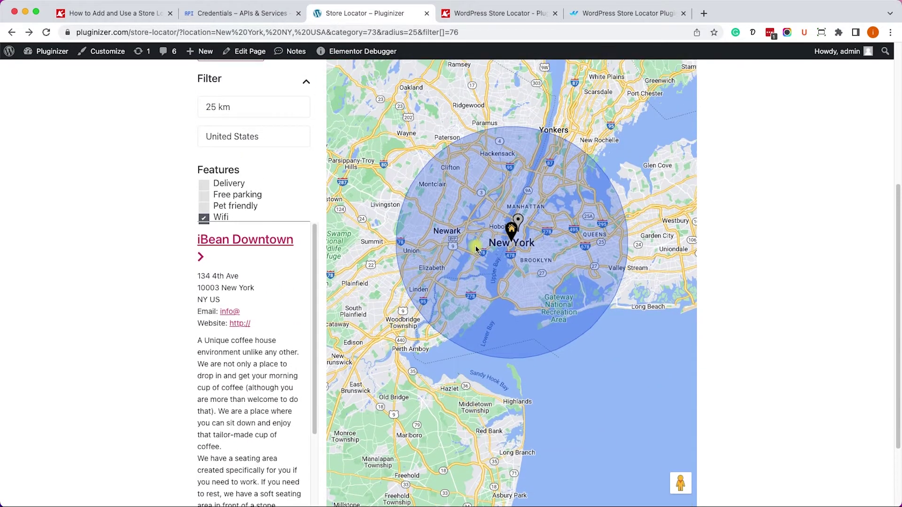
{"action": "scroll", "coordinate": [476, 250], "scroll_direction": "up", "scroll_amount": 4}
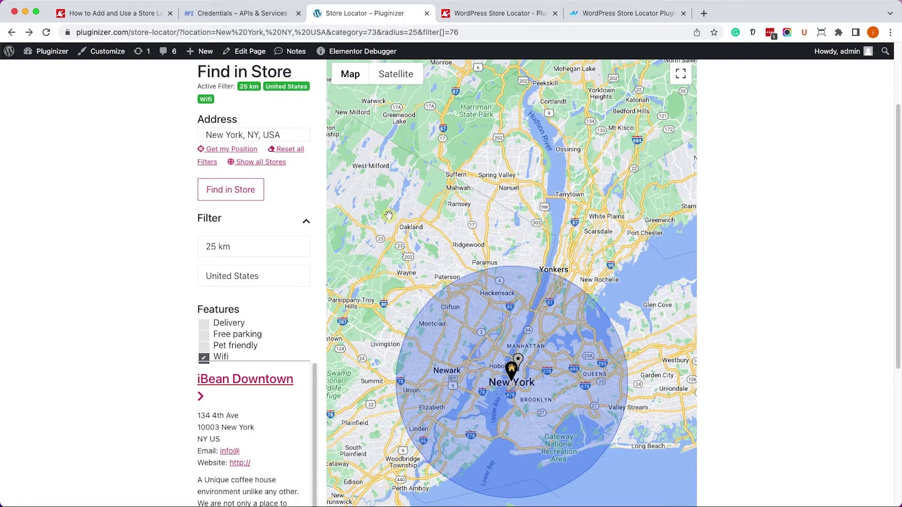
{"action": "scroll", "coordinate": [388, 215], "scroll_direction": "up", "scroll_amount": 1}
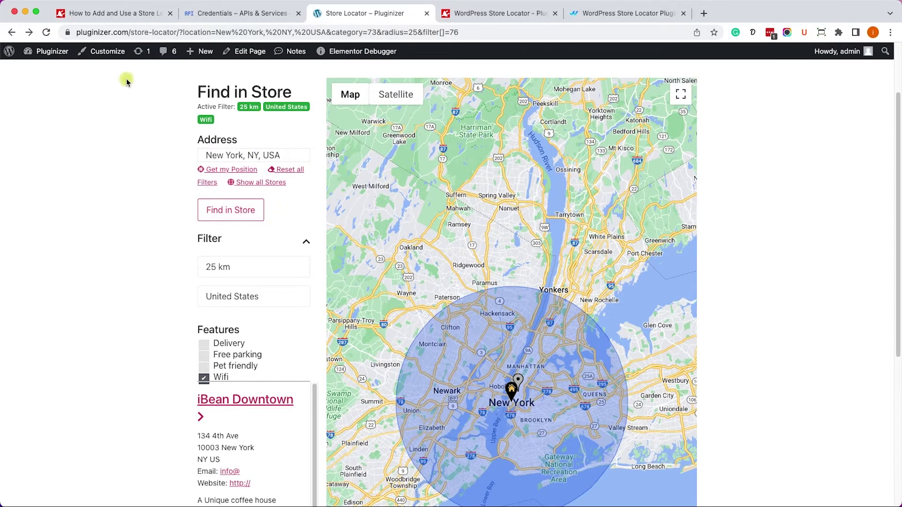
Step: Open the Store Locator Layout settings in a new dashboard tab, then return to the locator page
{"action": "mouse_move", "coordinate": [52, 51]}
{"action": "left_click", "coordinate": [59, 70], "text": "super"}
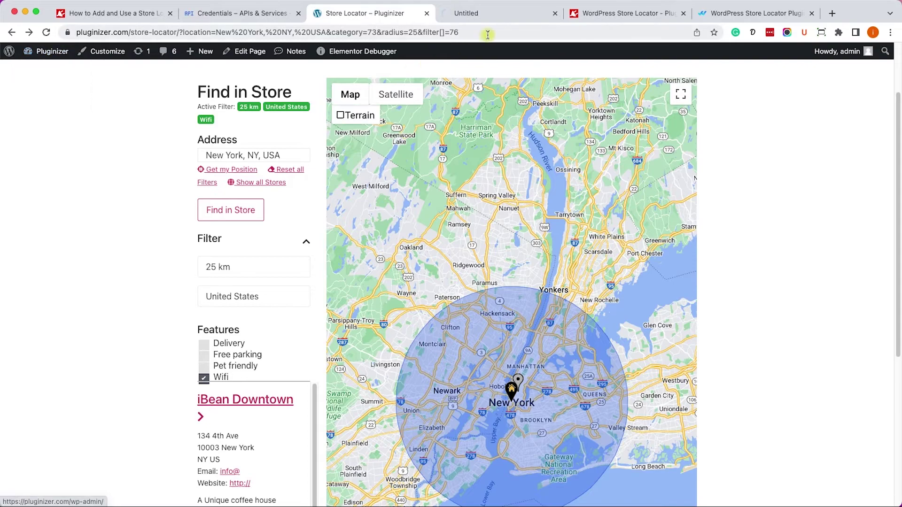
{"action": "left_click_drag", "start_coordinate": [489, 10], "coordinate": [379, 13]}
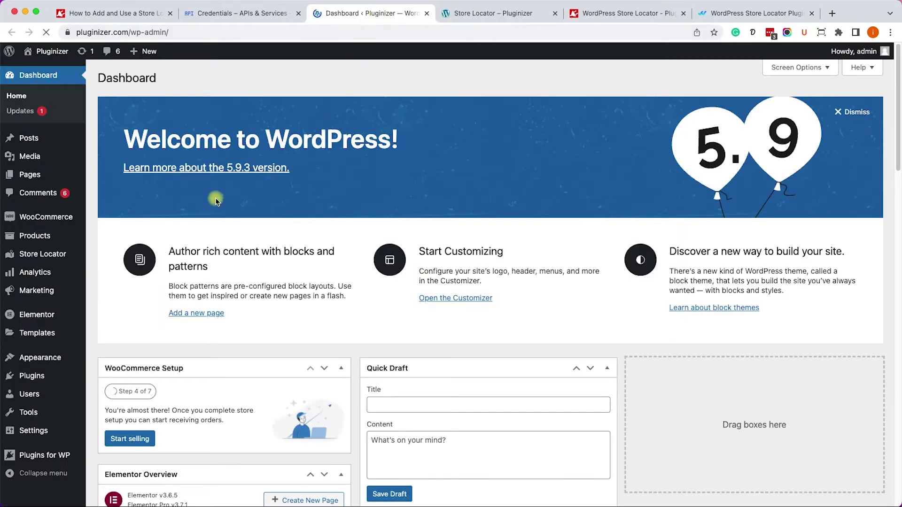
{"action": "mouse_move", "coordinate": [37, 256]}
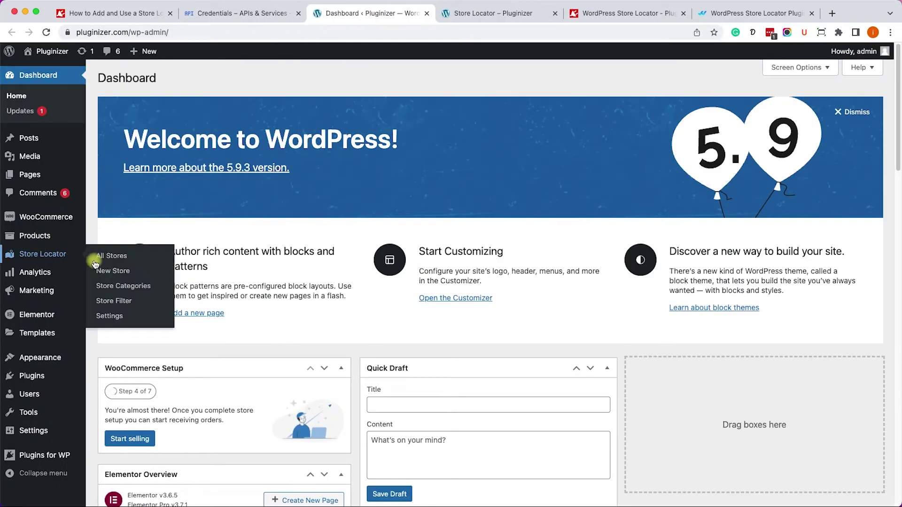
{"action": "left_click", "coordinate": [121, 318]}
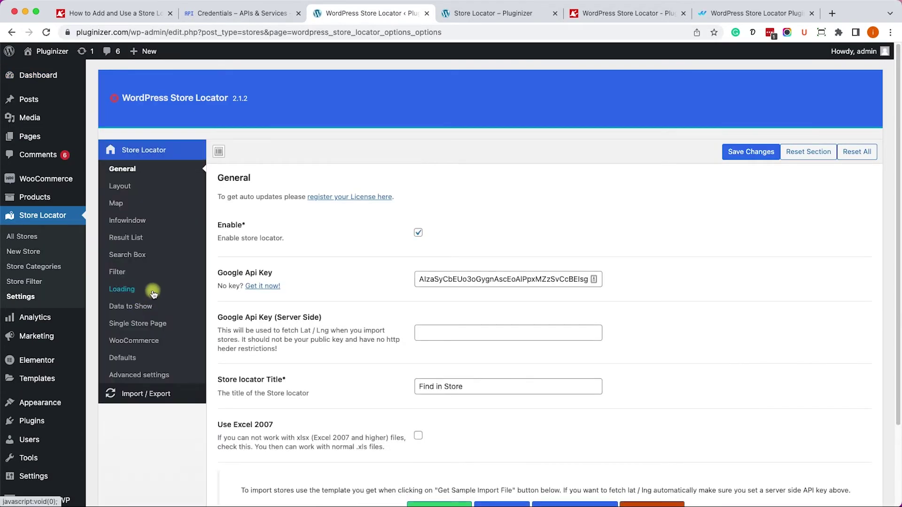
{"action": "left_click", "coordinate": [126, 188]}
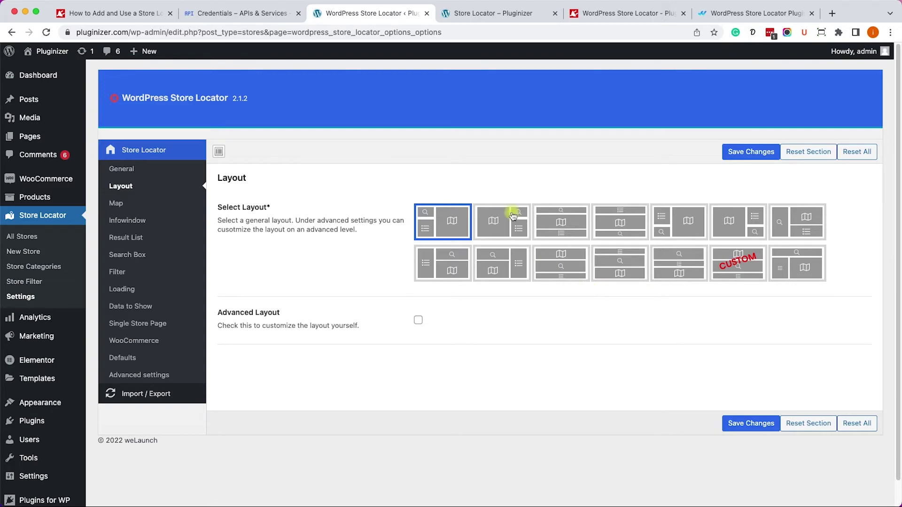
{"action": "left_click", "coordinate": [468, 18]}
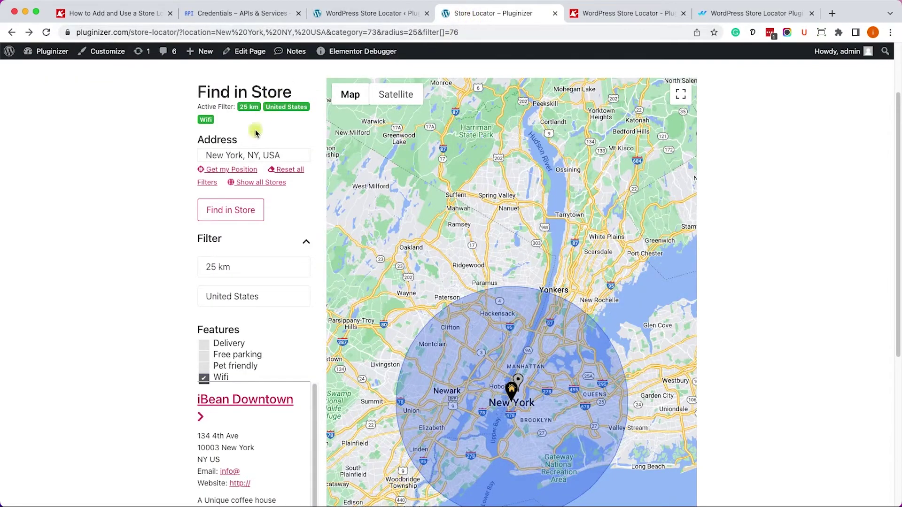
Step: Open iBean Downtown's info window from the results list to show its address and description
{"action": "scroll", "coordinate": [535, 263], "scroll_direction": "down", "scroll_amount": 10}
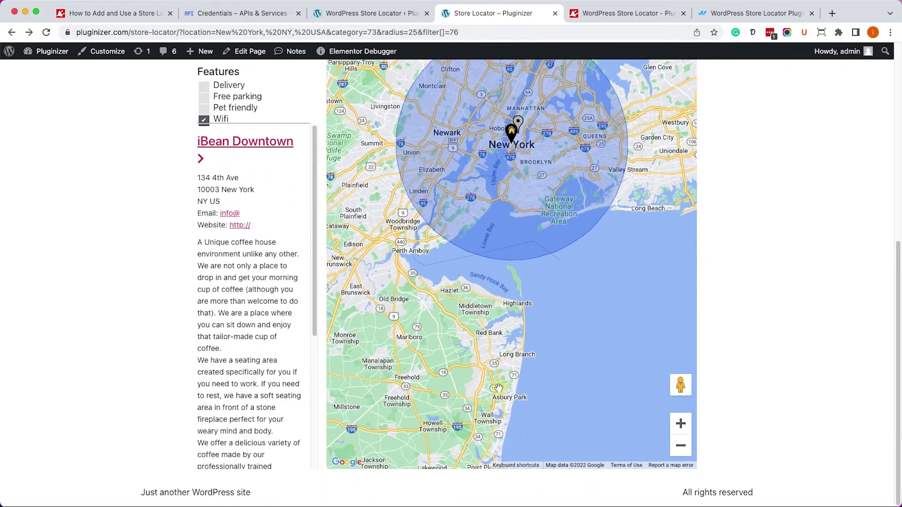
{"action": "left_click", "coordinate": [244, 376]}
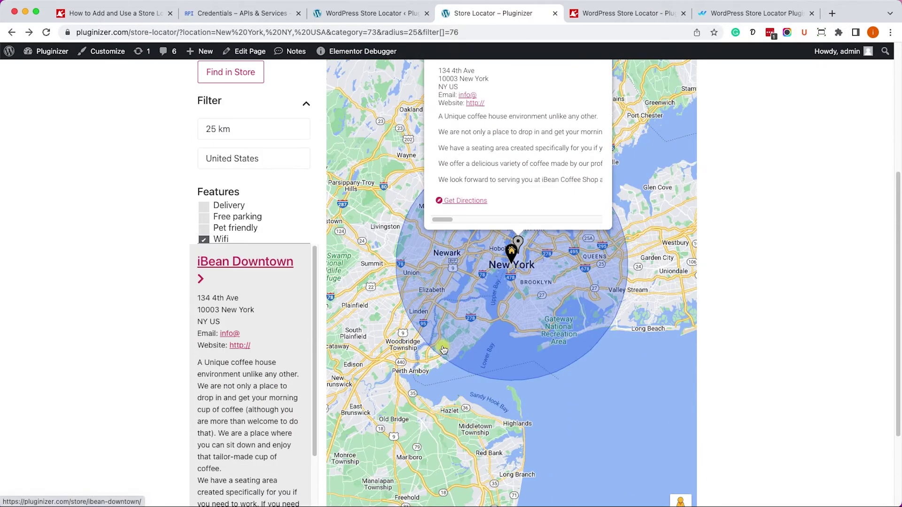
{"action": "scroll", "coordinate": [443, 348], "scroll_direction": "up", "scroll_amount": 10}
{"action": "scroll", "coordinate": [444, 348], "scroll_direction": "up", "scroll_amount": 2}
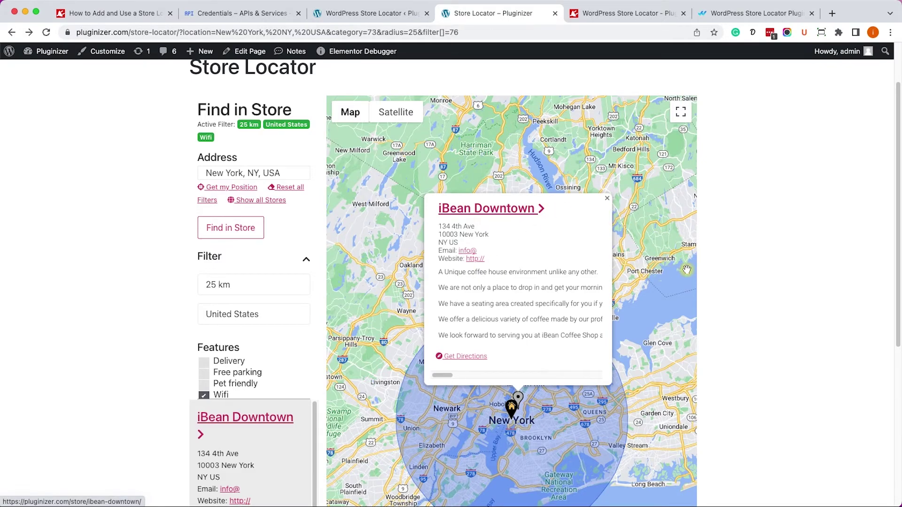
Step: In Map settings, turn off Map Auto Height, keep height 400, and set distance unit to Miles
{"action": "left_click", "coordinate": [375, 13]}
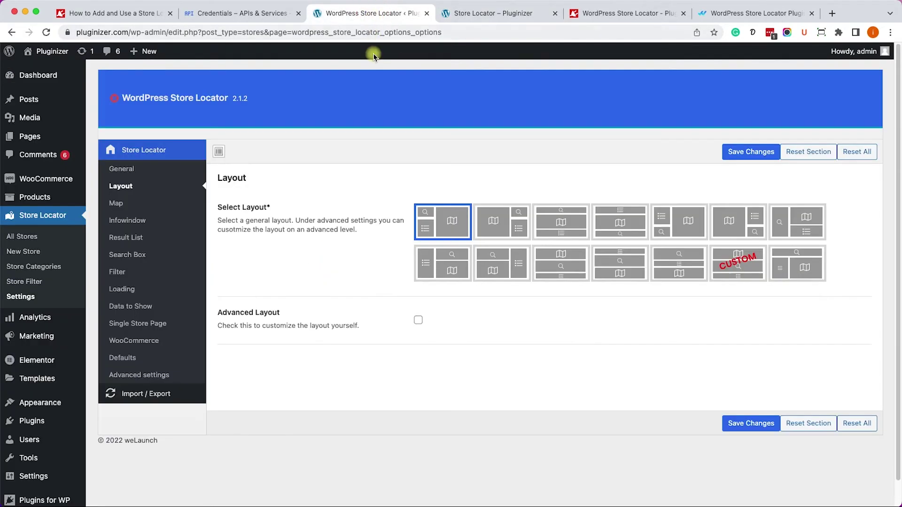
{"action": "left_click", "coordinate": [125, 204]}
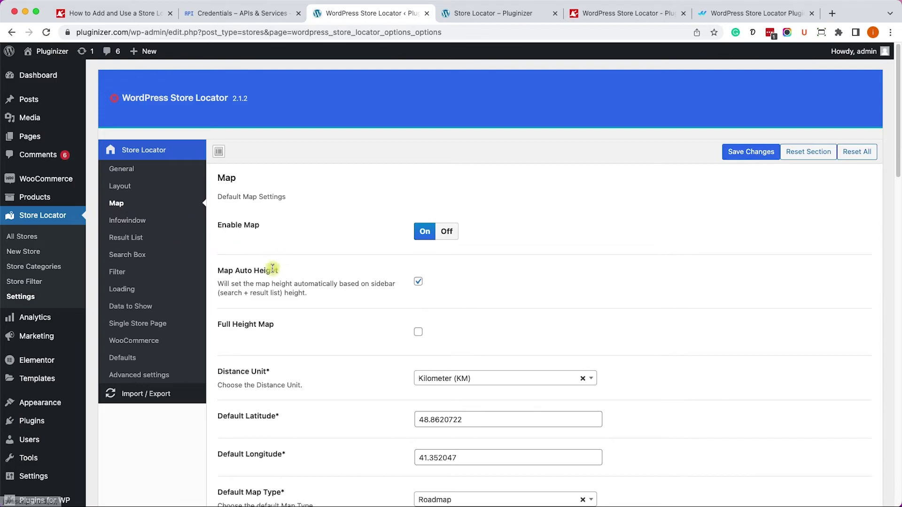
{"action": "left_click", "coordinate": [419, 282]}
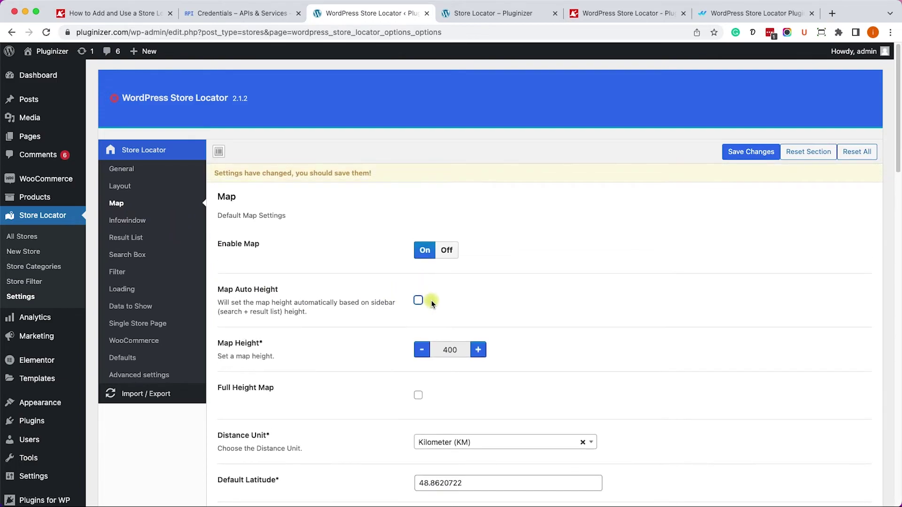
{"action": "scroll", "coordinate": [437, 310], "scroll_direction": "down", "scroll_amount": 1}
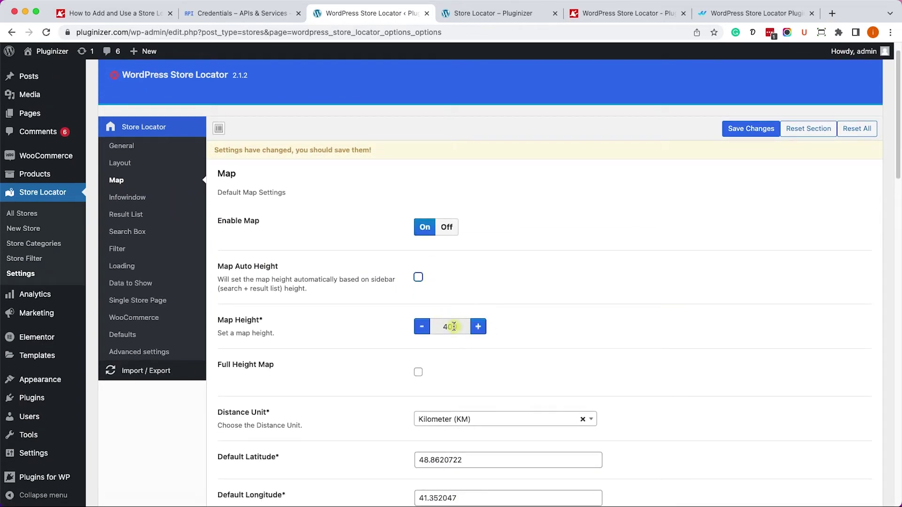
{"action": "scroll", "coordinate": [458, 329], "scroll_direction": "down", "scroll_amount": 3}
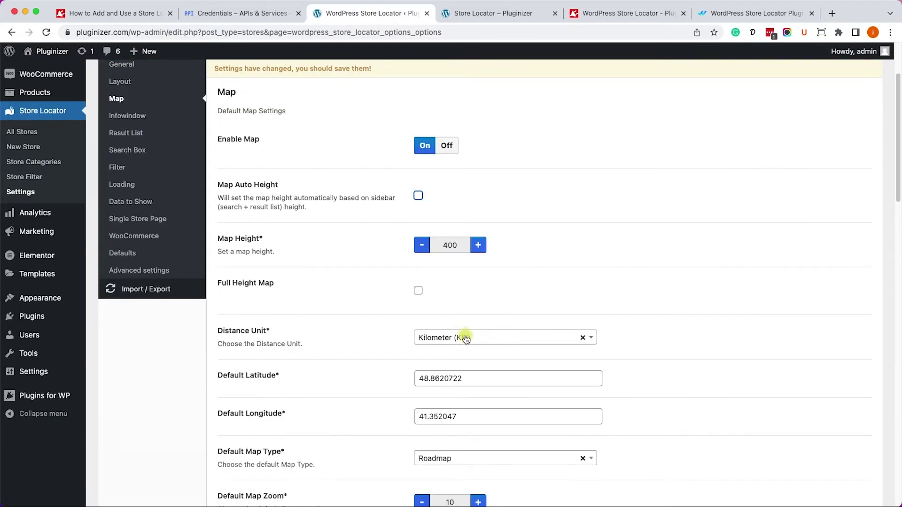
{"action": "left_click", "coordinate": [465, 339]}
{"action": "left_click", "coordinate": [446, 394]}
{"action": "scroll", "coordinate": [473, 312], "scroll_direction": "up", "scroll_amount": 1}
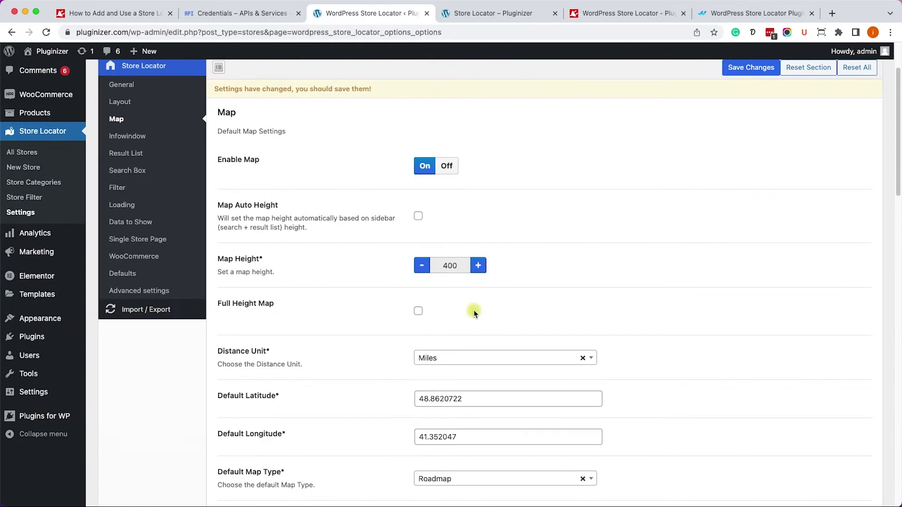
{"action": "scroll", "coordinate": [474, 310], "scroll_direction": "up", "scroll_amount": 2}
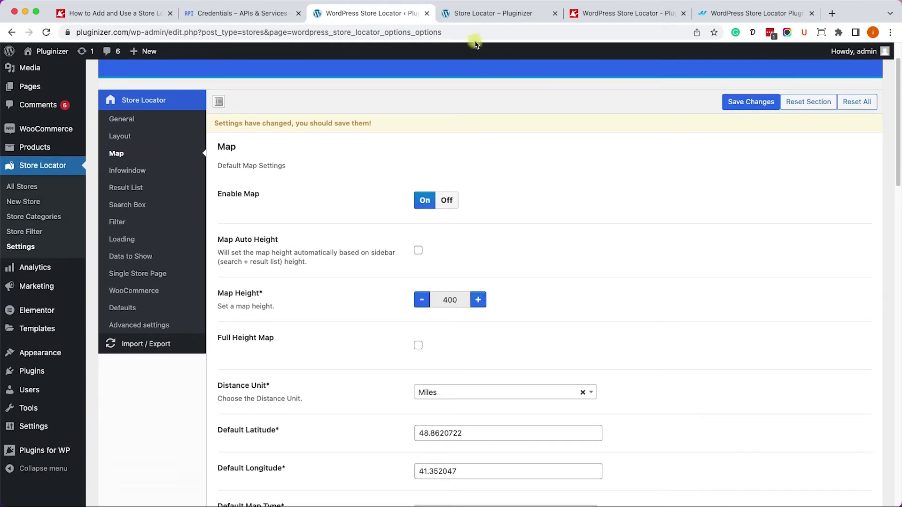
{"action": "left_click", "coordinate": [475, 13]}
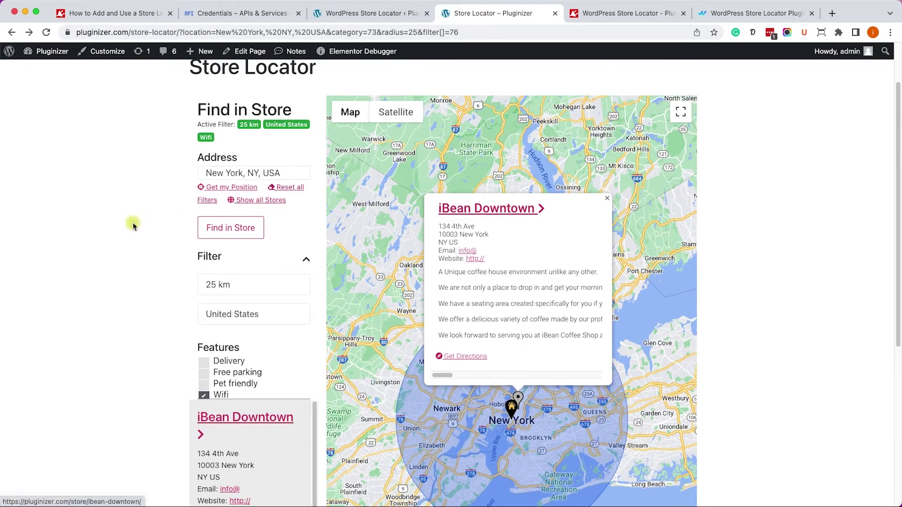
Step: Back in Store Locator settings, uncheck Show Description under Data to Show
{"action": "scroll", "coordinate": [134, 226], "scroll_direction": "down", "scroll_amount": 5}
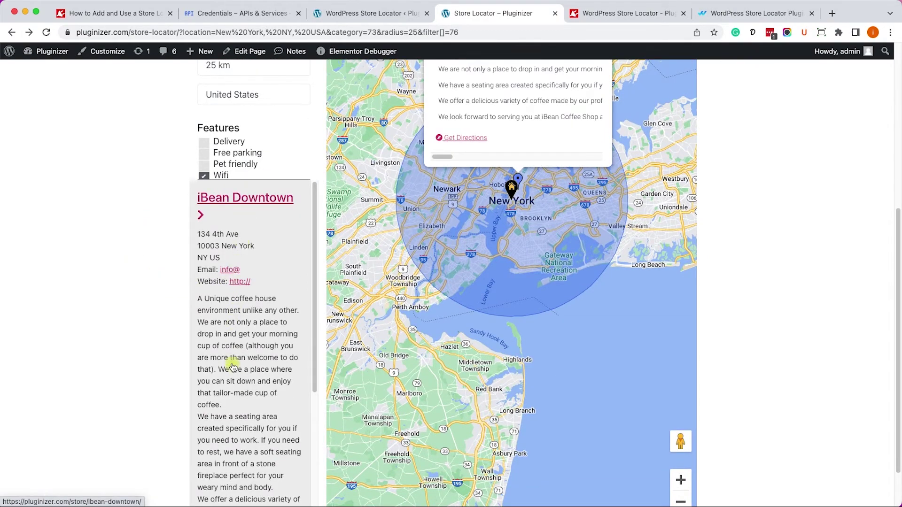
{"action": "scroll", "coordinate": [235, 382], "scroll_direction": "down", "scroll_amount": 4}
{"action": "scroll", "coordinate": [244, 288], "scroll_direction": "up", "scroll_amount": 6}
{"action": "left_click", "coordinate": [361, 13]}
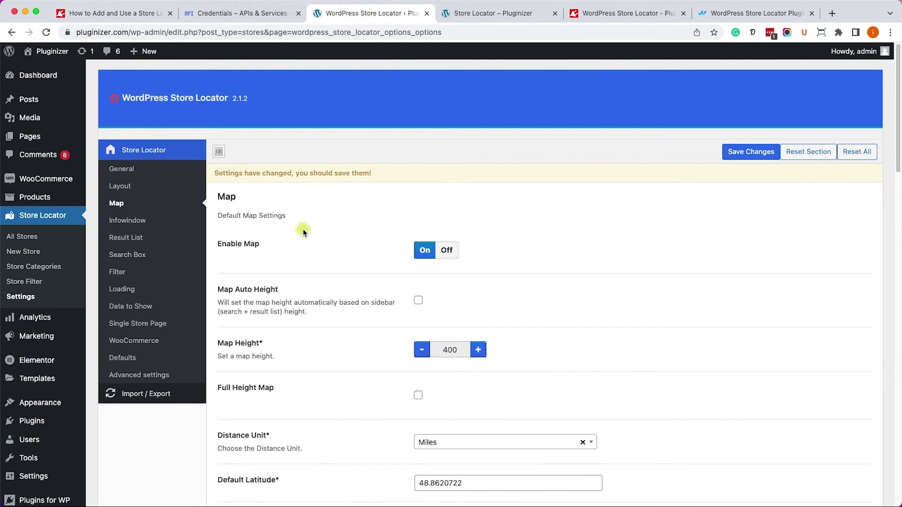
{"action": "left_click", "coordinate": [141, 311]}
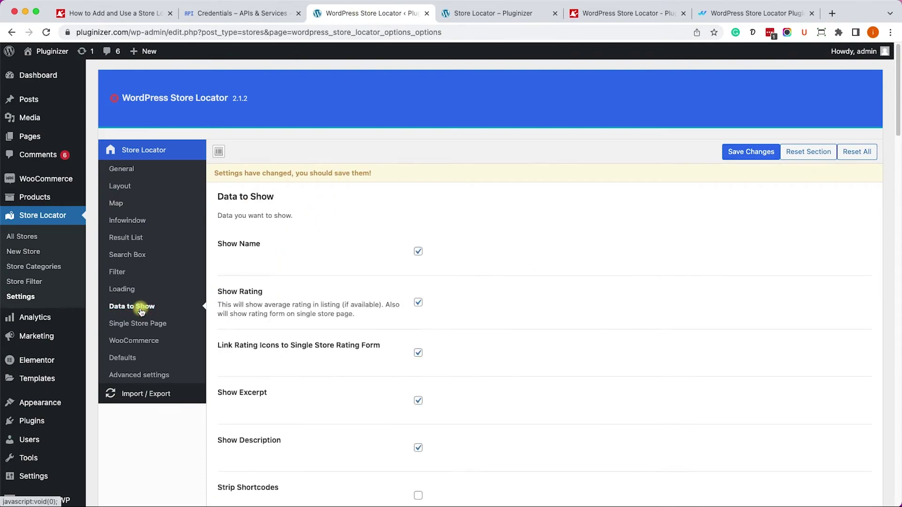
{"action": "scroll", "coordinate": [343, 306], "scroll_direction": "down", "scroll_amount": 1}
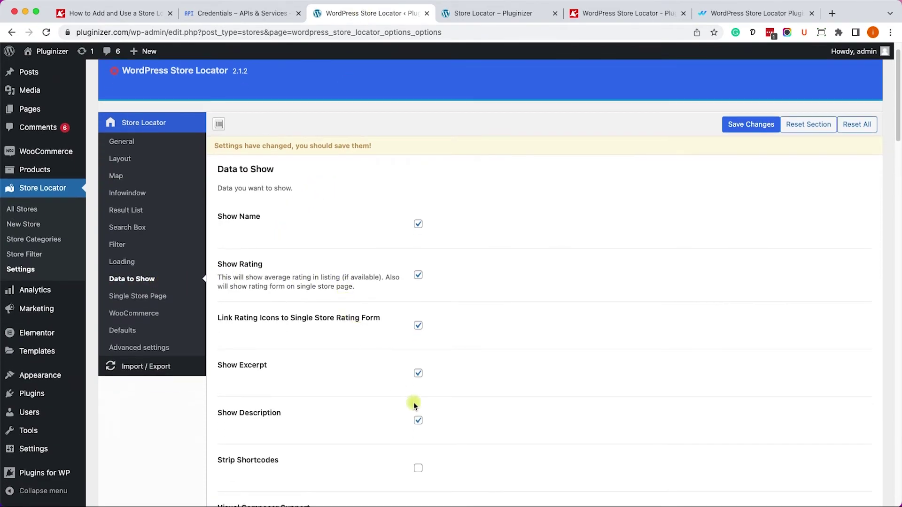
{"action": "left_click", "coordinate": [418, 421]}
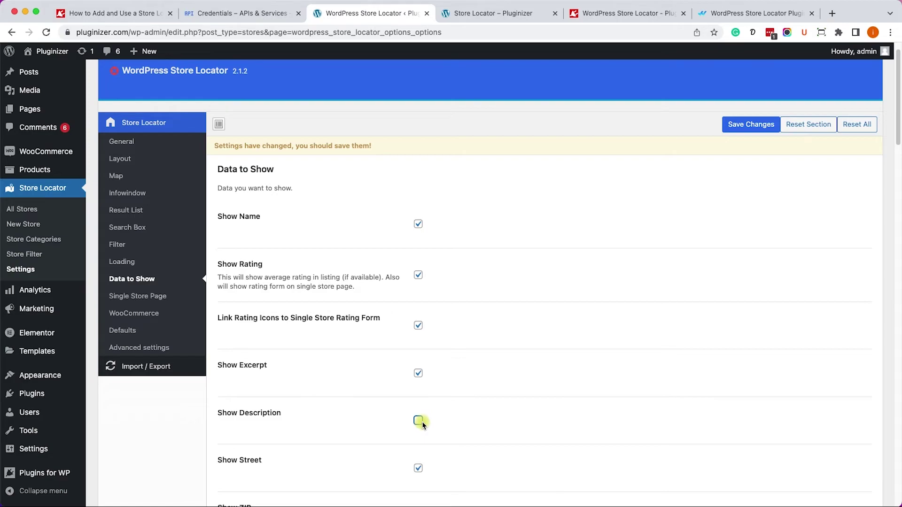
{"action": "left_click", "coordinate": [505, 19]}
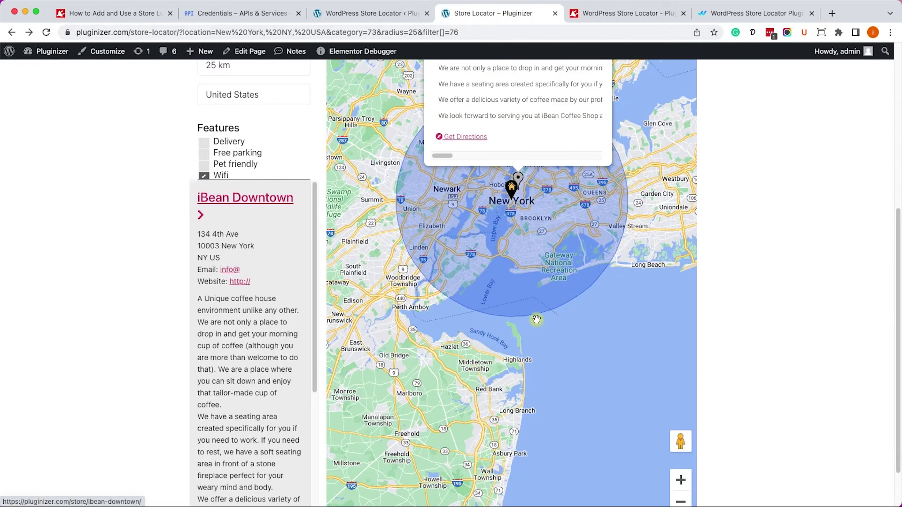
{"action": "scroll", "coordinate": [536, 320], "scroll_direction": "up", "scroll_amount": 5}
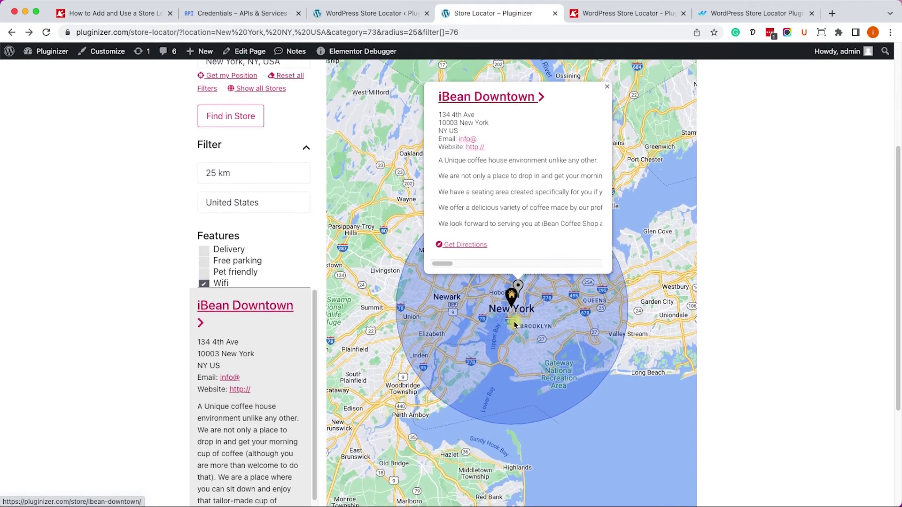
{"action": "scroll", "coordinate": [511, 325], "scroll_direction": "up", "scroll_amount": 1}
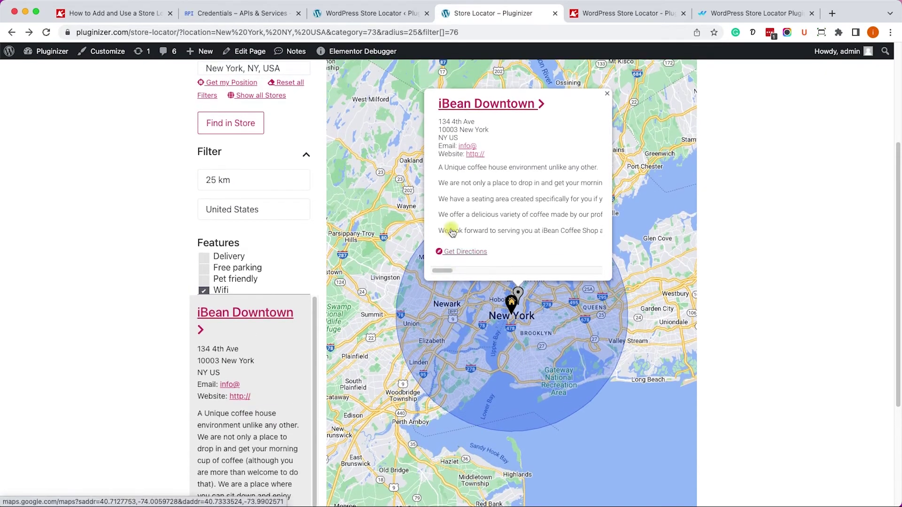
{"action": "left_click", "coordinate": [486, 105]}
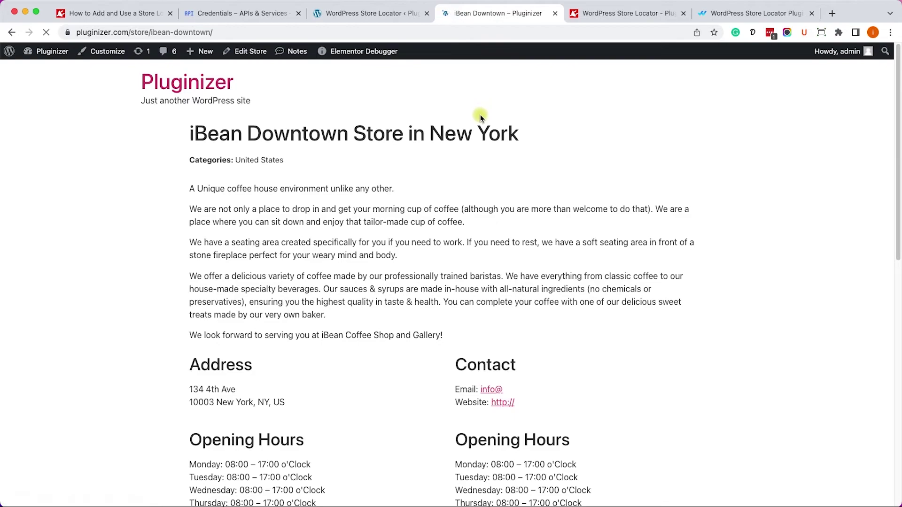
{"action": "key", "text": "super+bracketleft"}
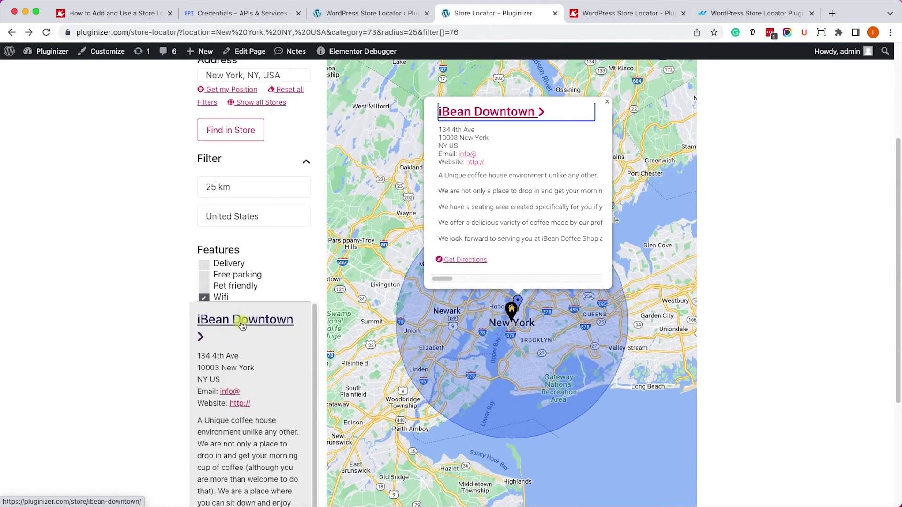
{"action": "left_click", "coordinate": [241, 325]}
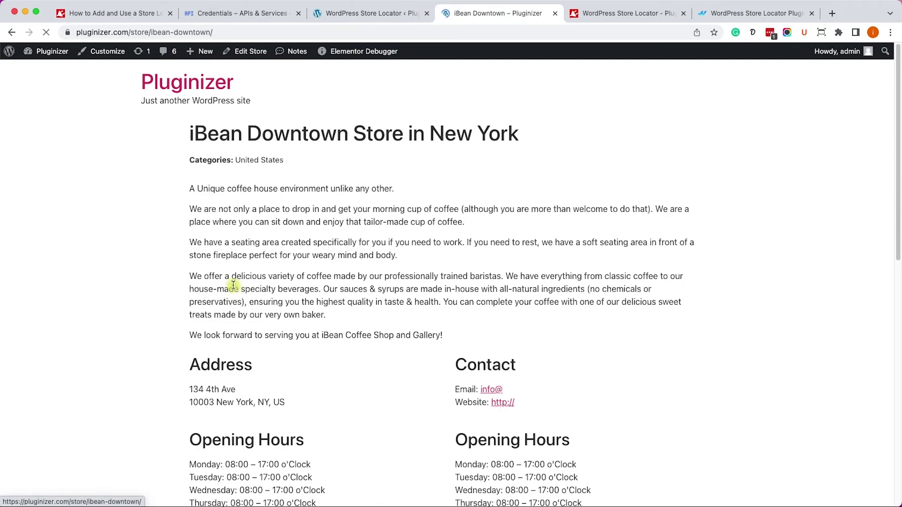
{"action": "key", "text": "super+bracketleft"}
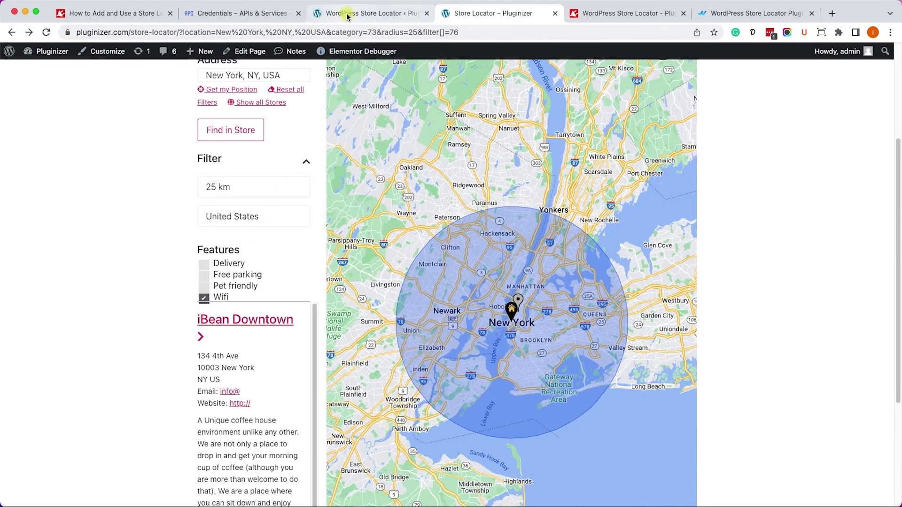
Step: Set the Infowindow Store Link Action to None
{"action": "left_click", "coordinate": [348, 14]}
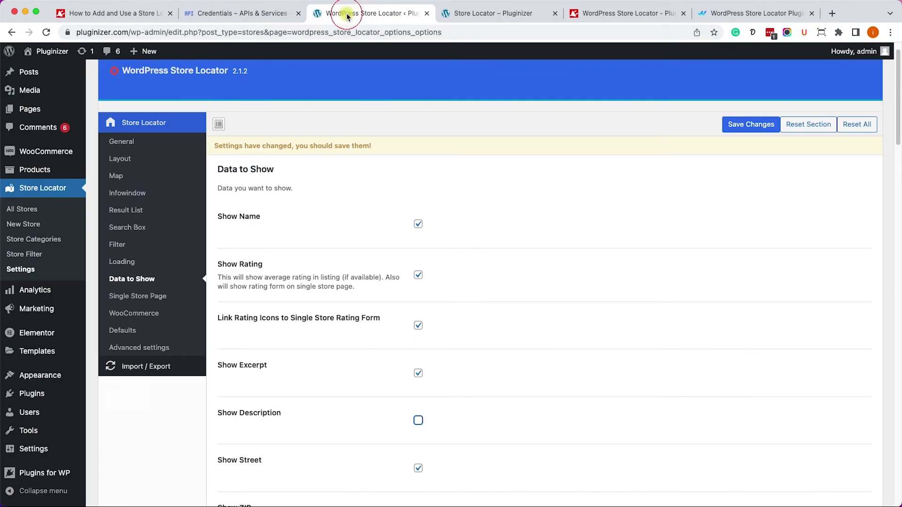
{"action": "left_click", "coordinate": [128, 193]}
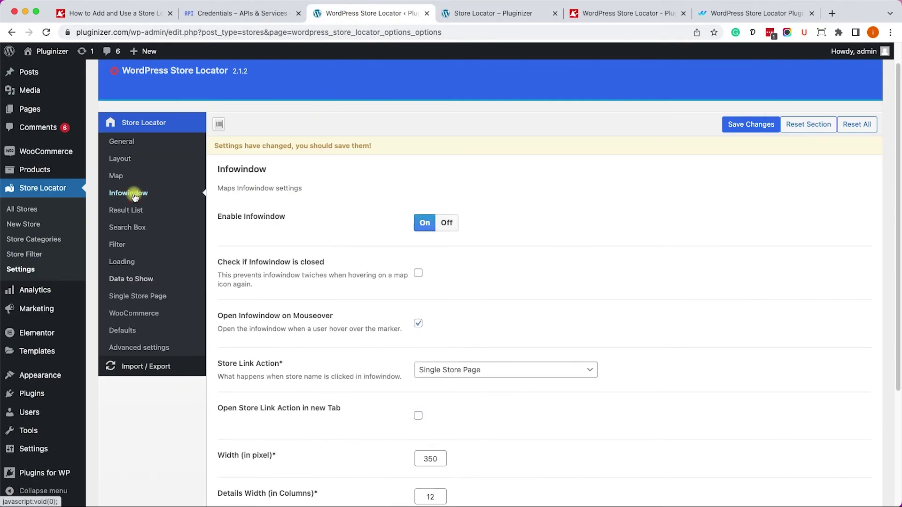
{"action": "scroll", "coordinate": [569, 327], "scroll_direction": "down", "scroll_amount": 1}
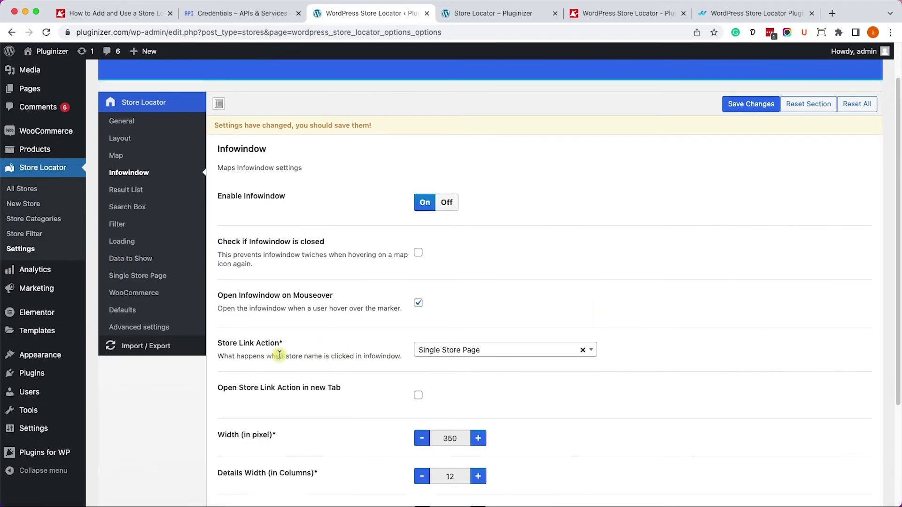
{"action": "left_click", "coordinate": [458, 349]}
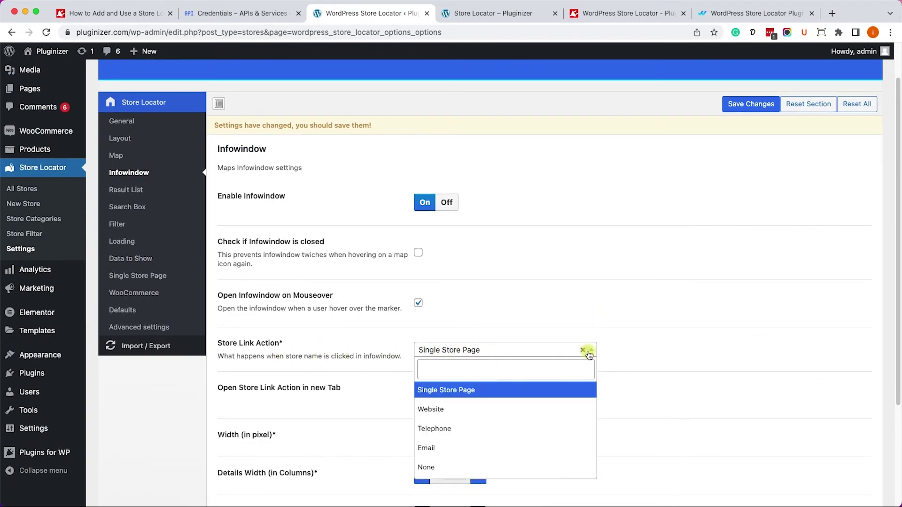
{"action": "left_click", "coordinate": [484, 466]}
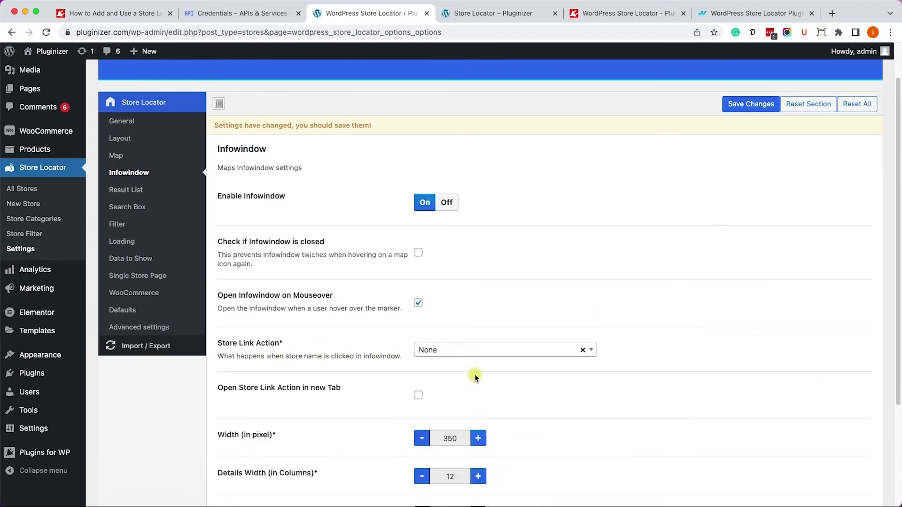
Step: Set the Result List Store Link Action to None
{"action": "left_click", "coordinate": [145, 189]}
{"action": "scroll", "coordinate": [498, 357], "scroll_direction": "down", "scroll_amount": 10}
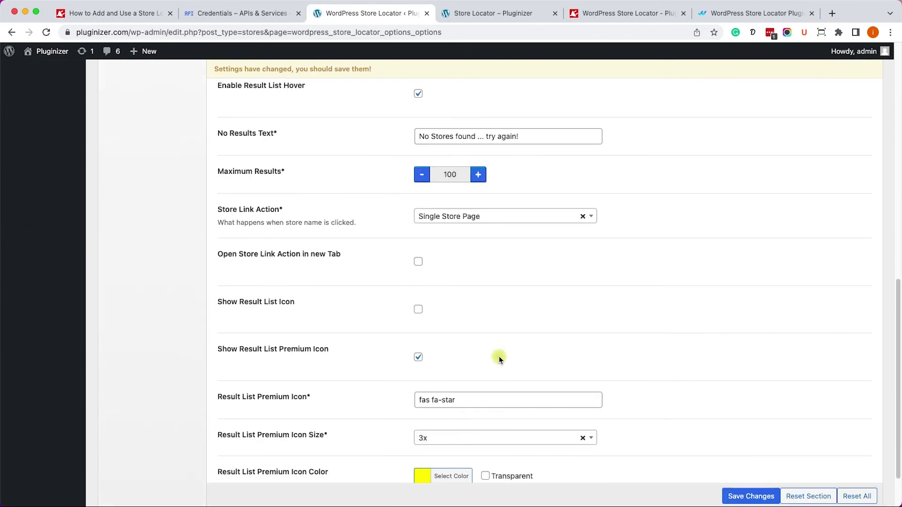
{"action": "scroll", "coordinate": [515, 293], "scroll_direction": "up", "scroll_amount": 1}
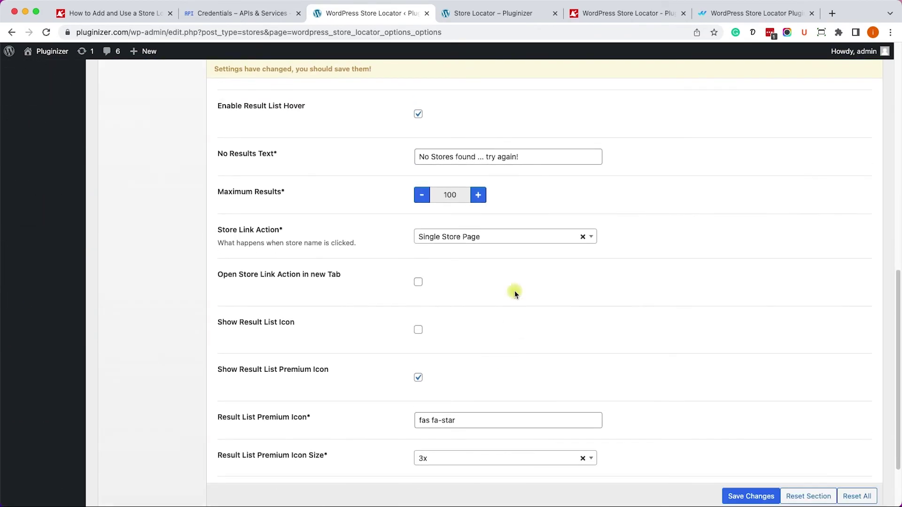
{"action": "left_click", "coordinate": [586, 236]}
{"action": "left_click", "coordinate": [485, 354]}
{"action": "scroll", "coordinate": [697, 297], "scroll_direction": "up", "scroll_amount": 15}
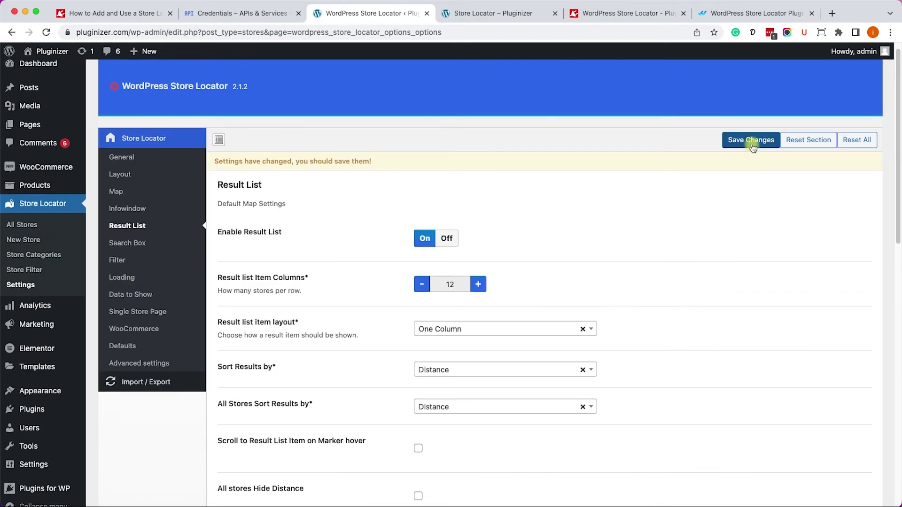
Step: Save the settings, reload the live Store Locator page, and confirm the iBean Downtown title isn't linked
{"action": "left_click", "coordinate": [751, 145]}
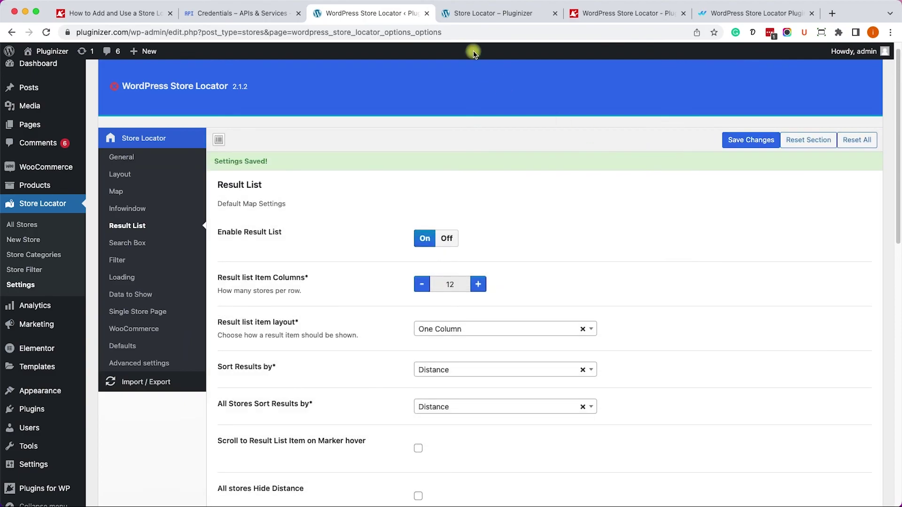
{"action": "left_click", "coordinate": [469, 14]}
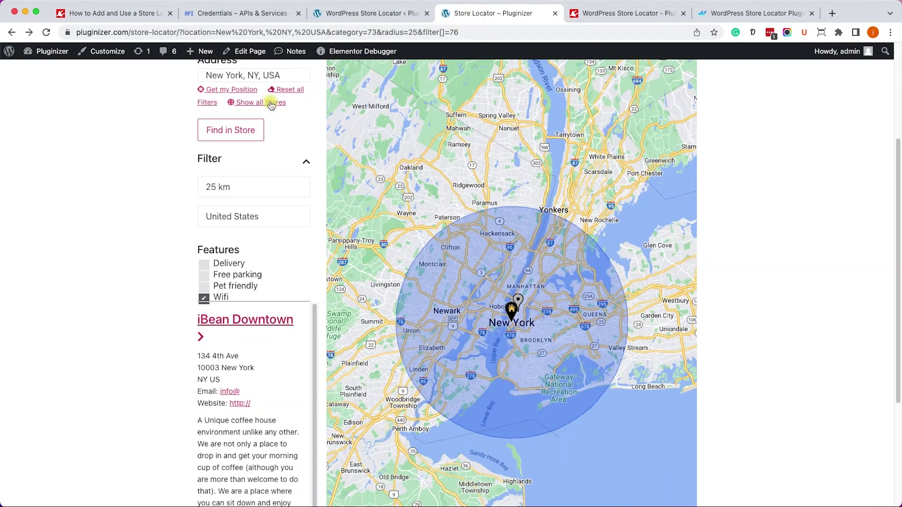
{"action": "left_click", "coordinate": [45, 32]}
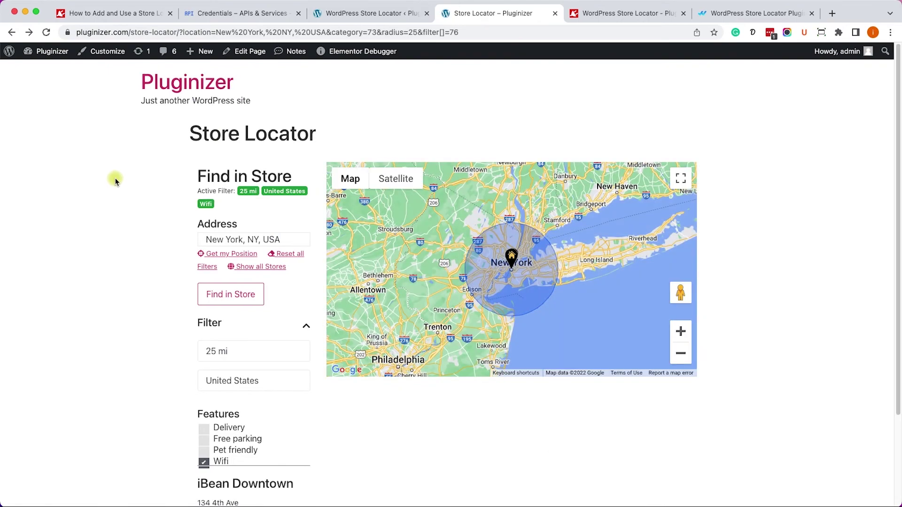
{"action": "scroll", "coordinate": [123, 195], "scroll_direction": "down", "scroll_amount": 4}
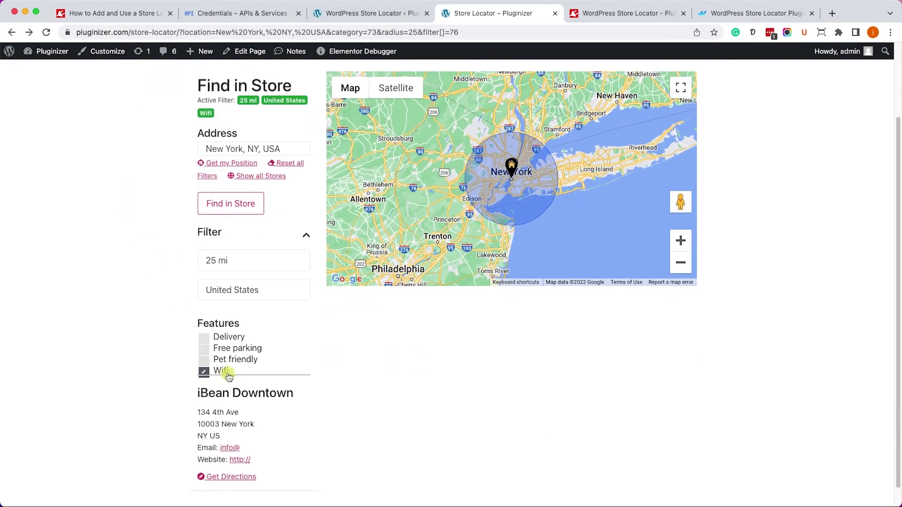
{"action": "mouse_move", "coordinate": [241, 413]}
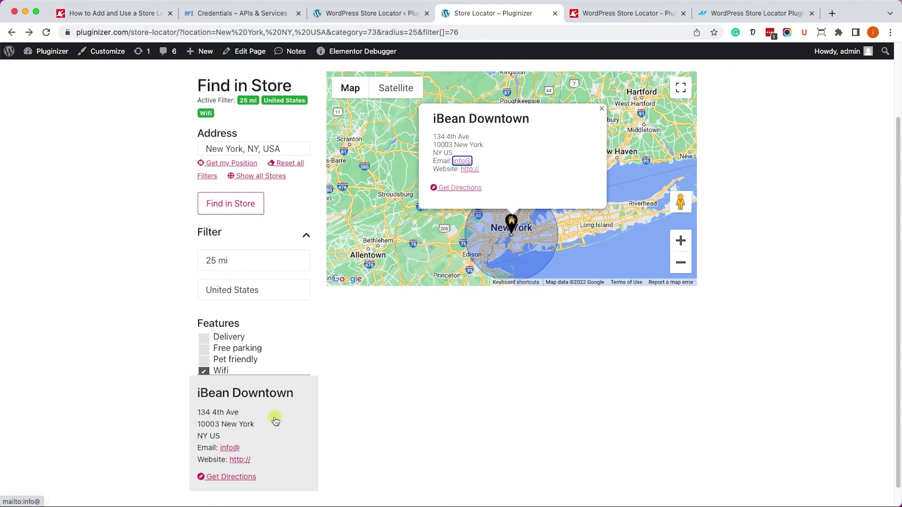
{"action": "left_click", "coordinate": [273, 394]}
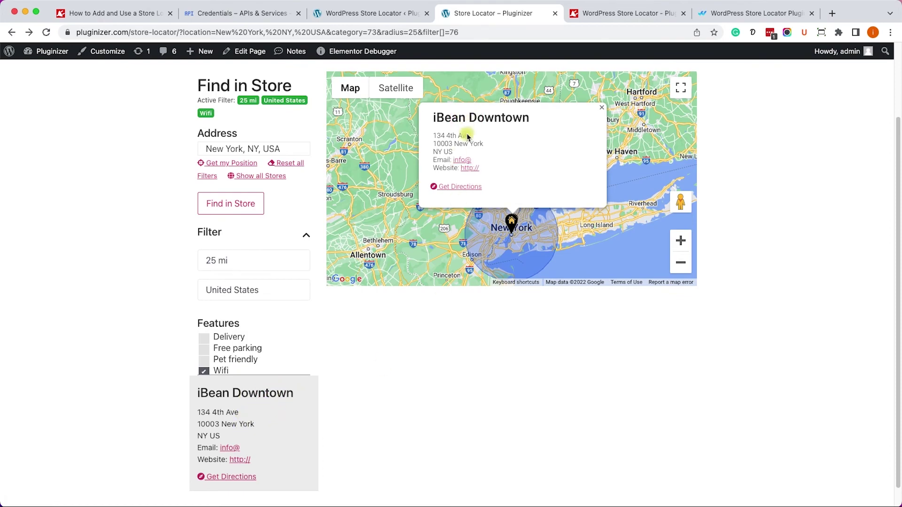